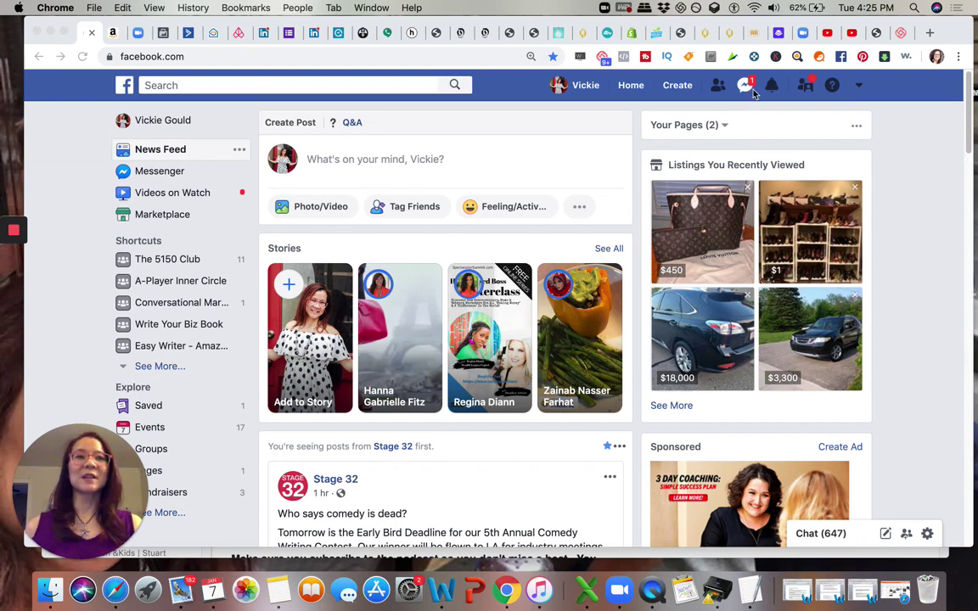
Go from the Facebook home page to the ad accounts list and open Ads Manager
click(858, 87)
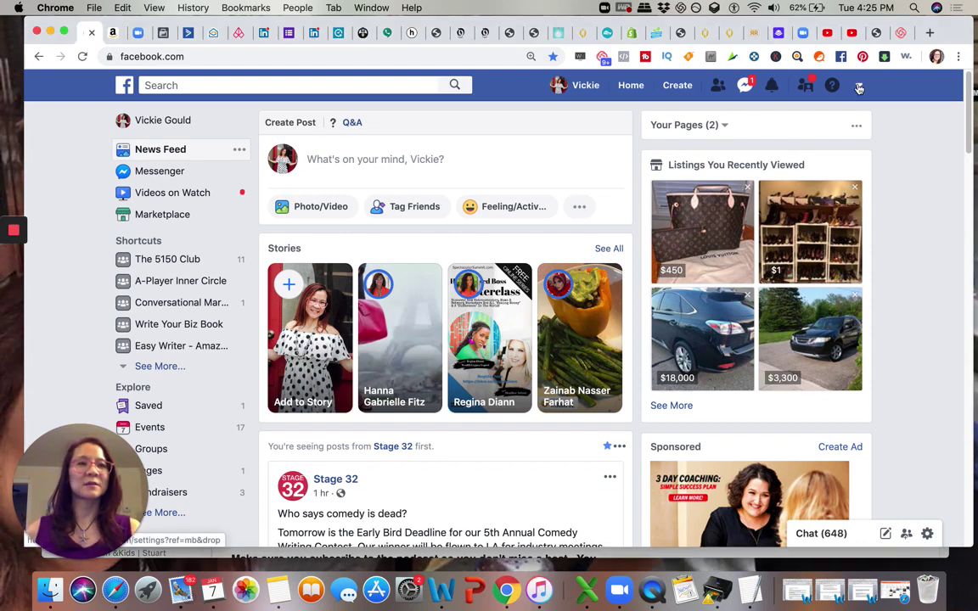
click(859, 88)
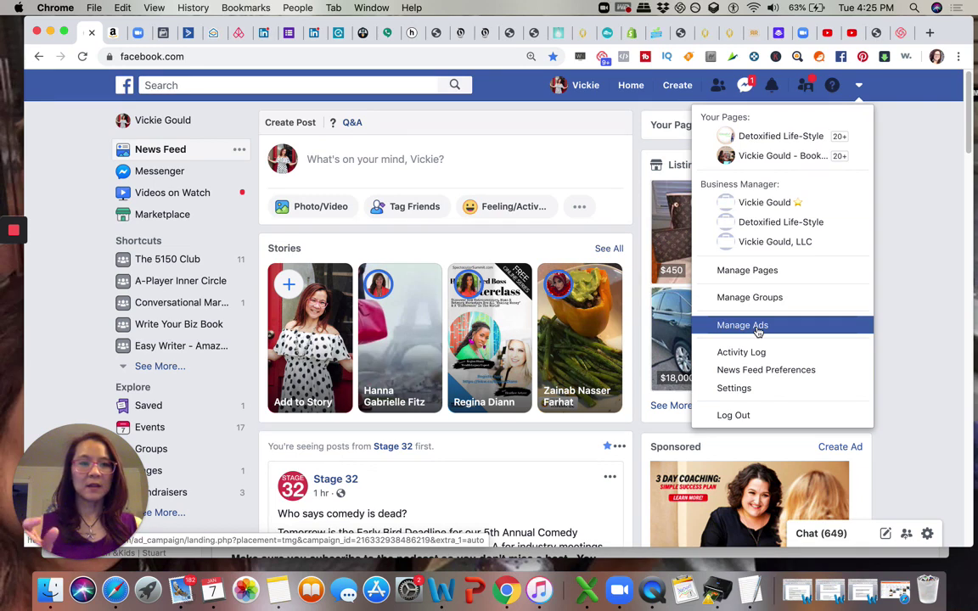
click(757, 331)
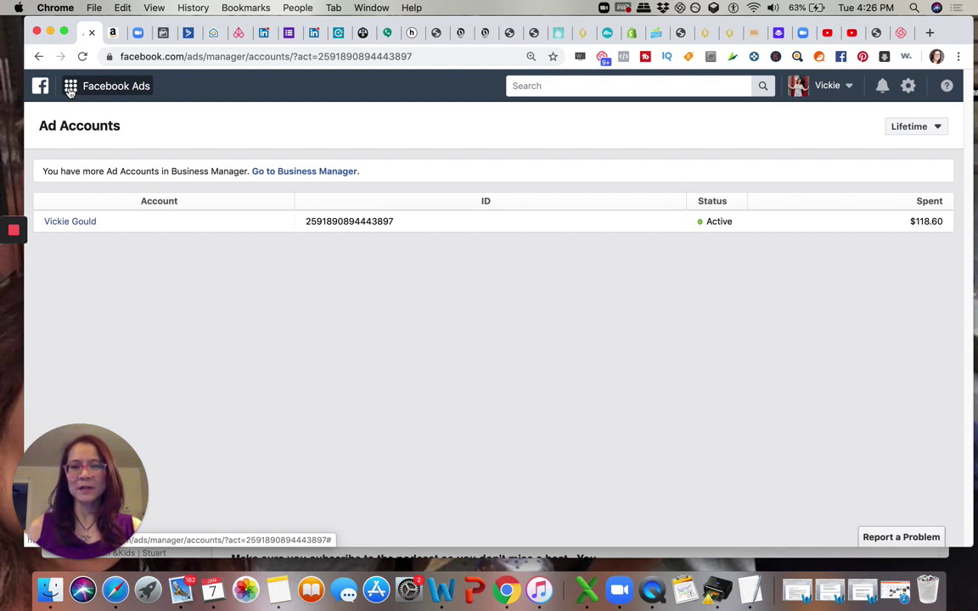
click(70, 88)
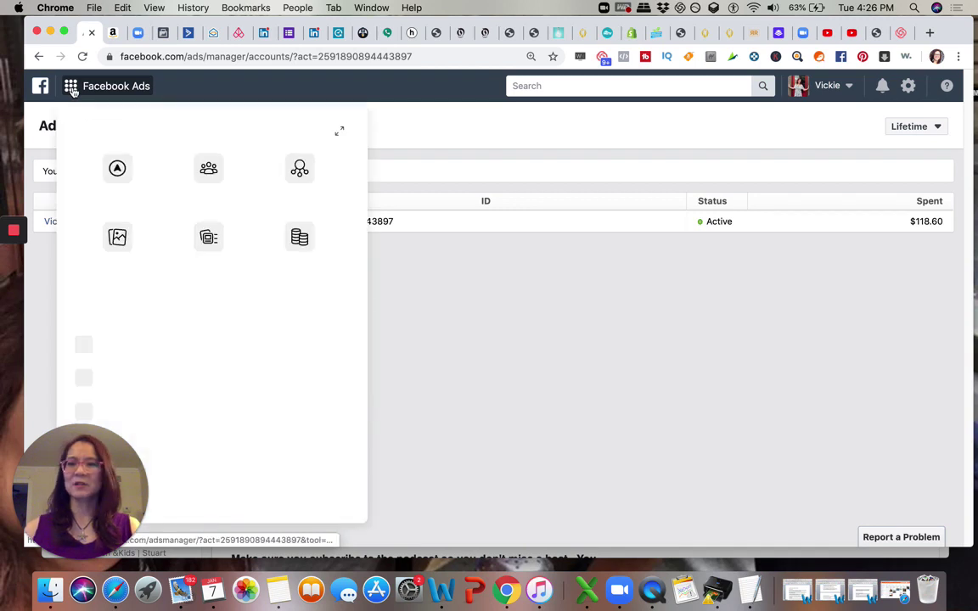
click(119, 173)
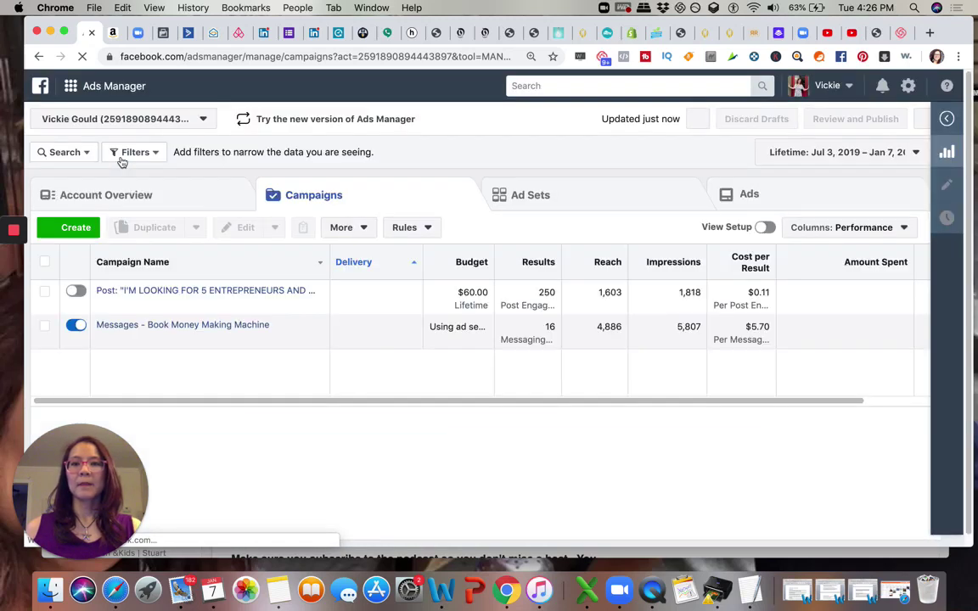
Switch to the LLC's coach ad account and open the ad inside the "Impact Now Applications to Email List" campaign for editing
click(205, 121)
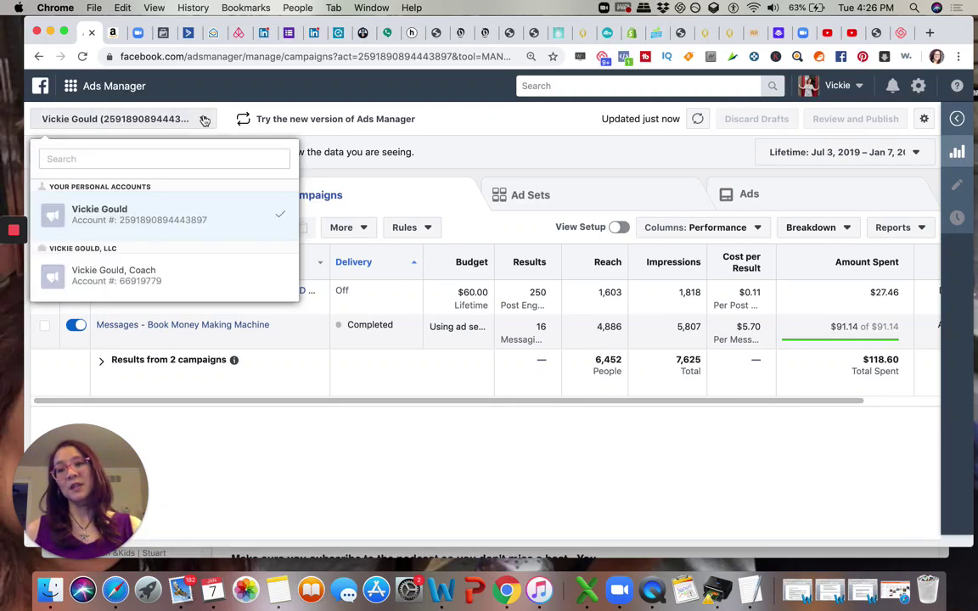
click(144, 282)
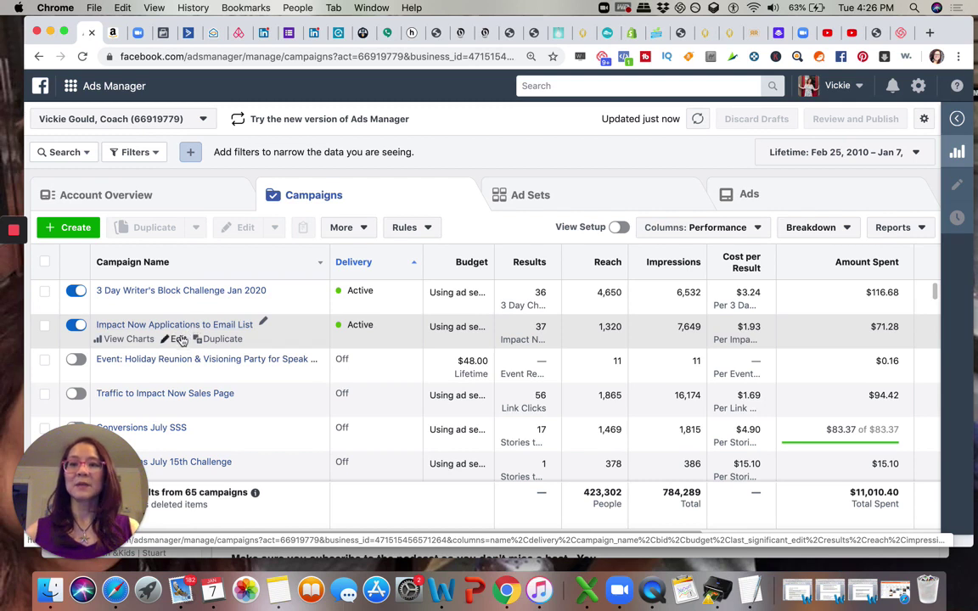
click(179, 340)
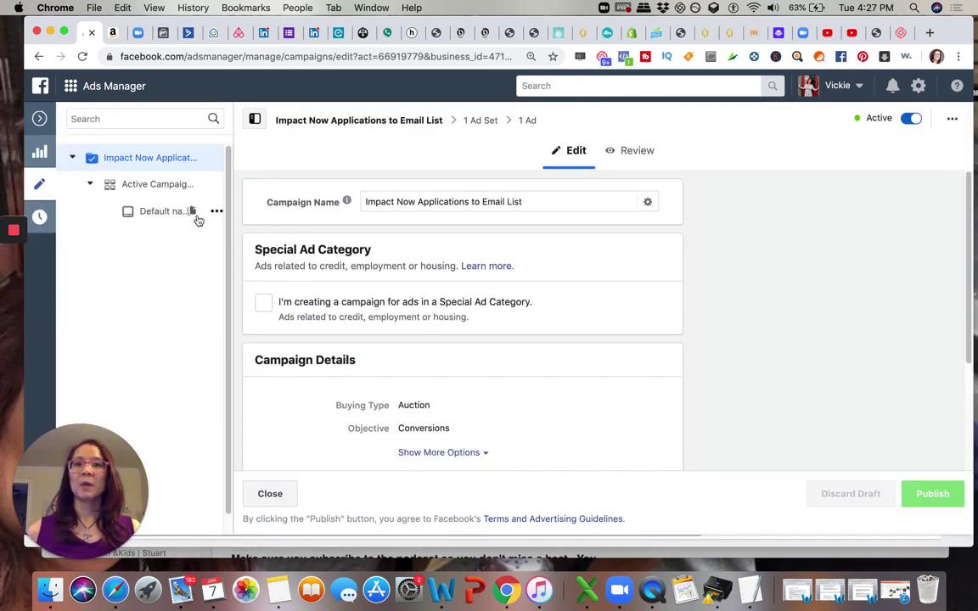
click(167, 212)
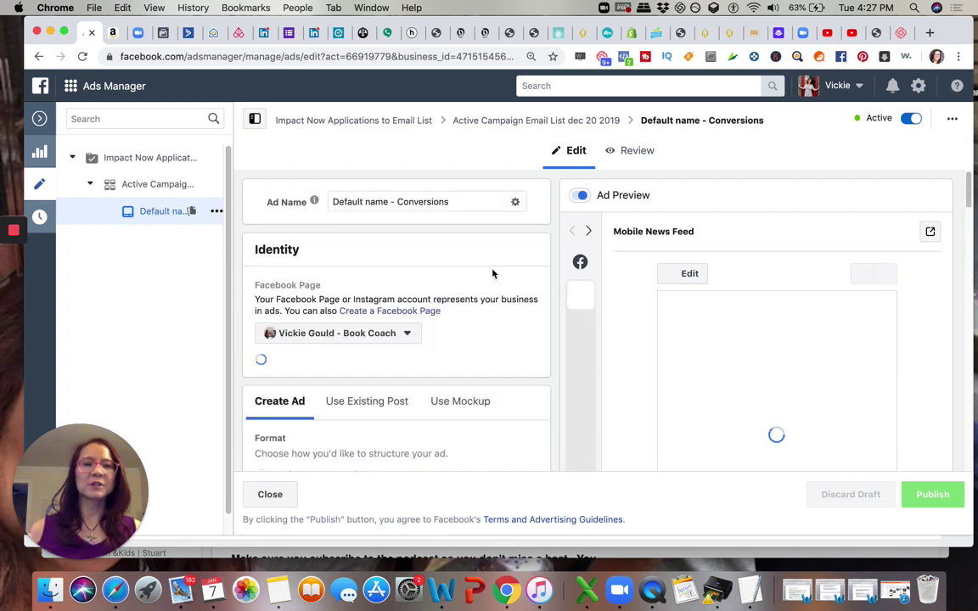
Examine the ad's identity, image, primary text, headline, description, website URL and call to action alongside its Mobile News Feed preview
scroll(476, 335, down, 10)
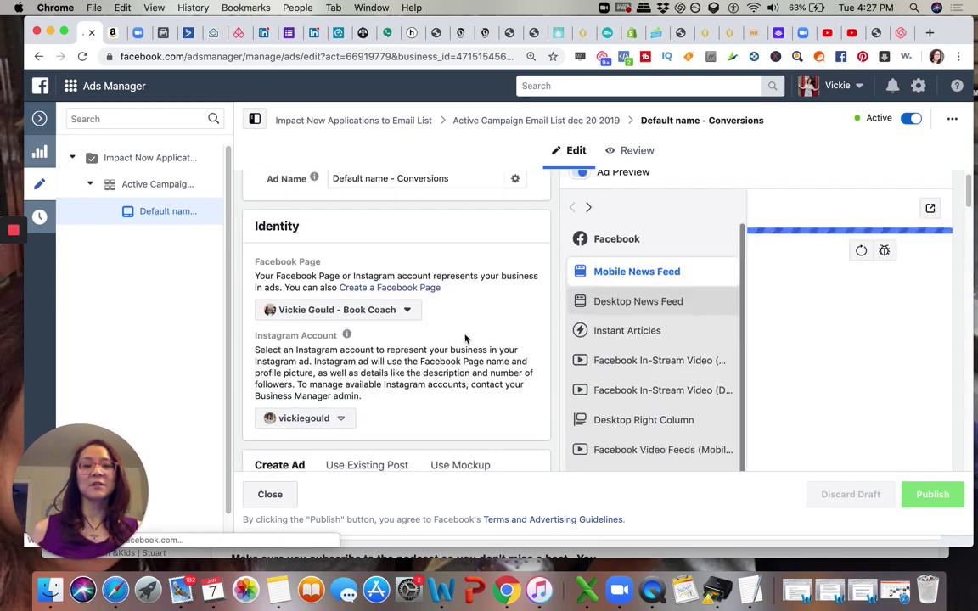
scroll(465, 339, down, 8)
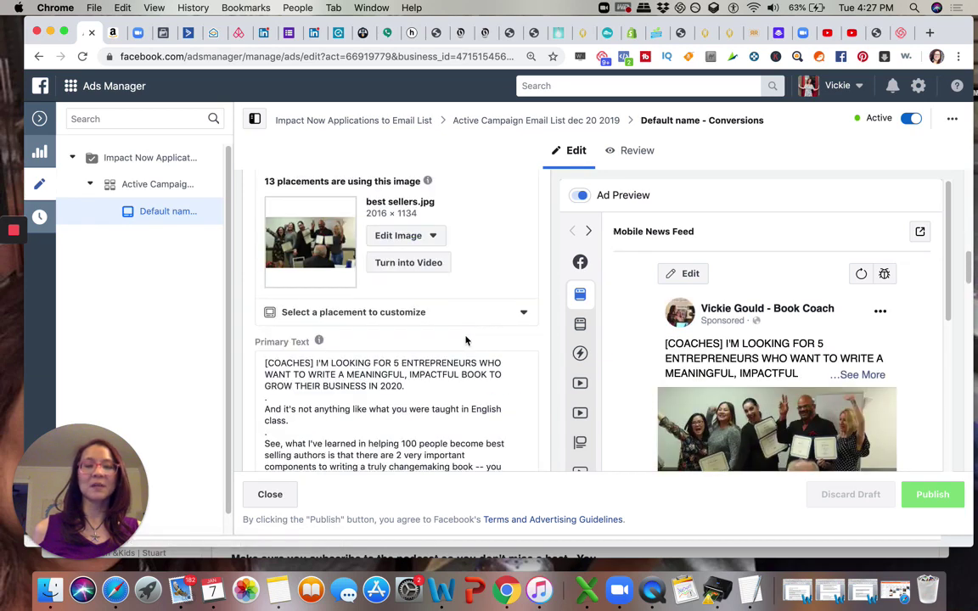
click(425, 333)
scroll(425, 334, down, 10)
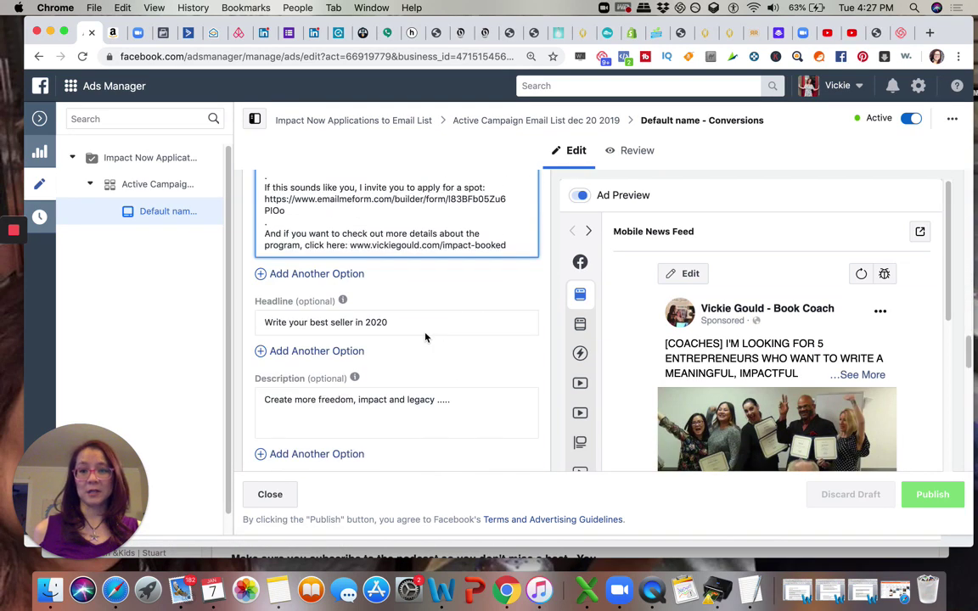
scroll(424, 334, up, 5)
scroll(783, 343, down, 8)
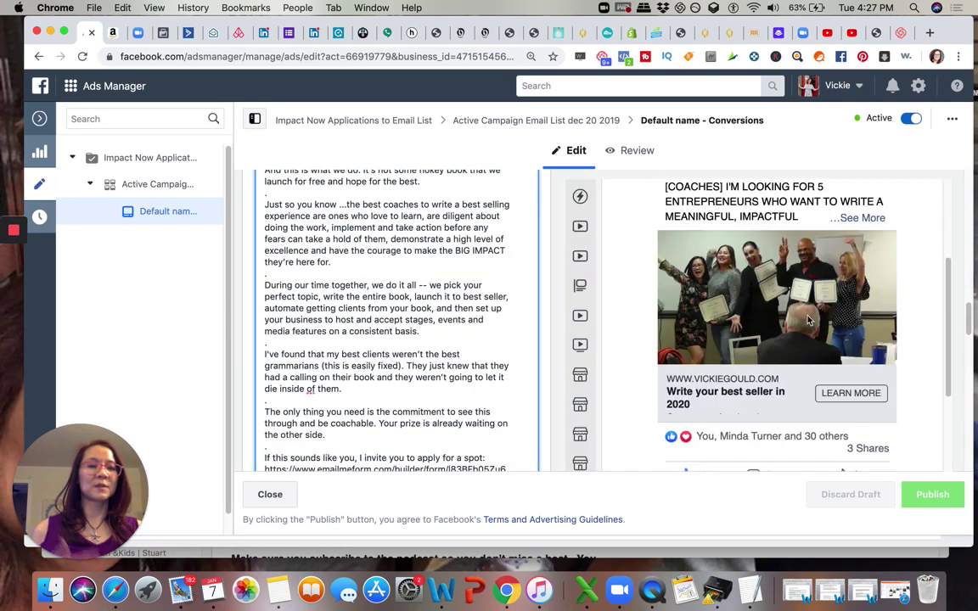
scroll(419, 303, down, 8)
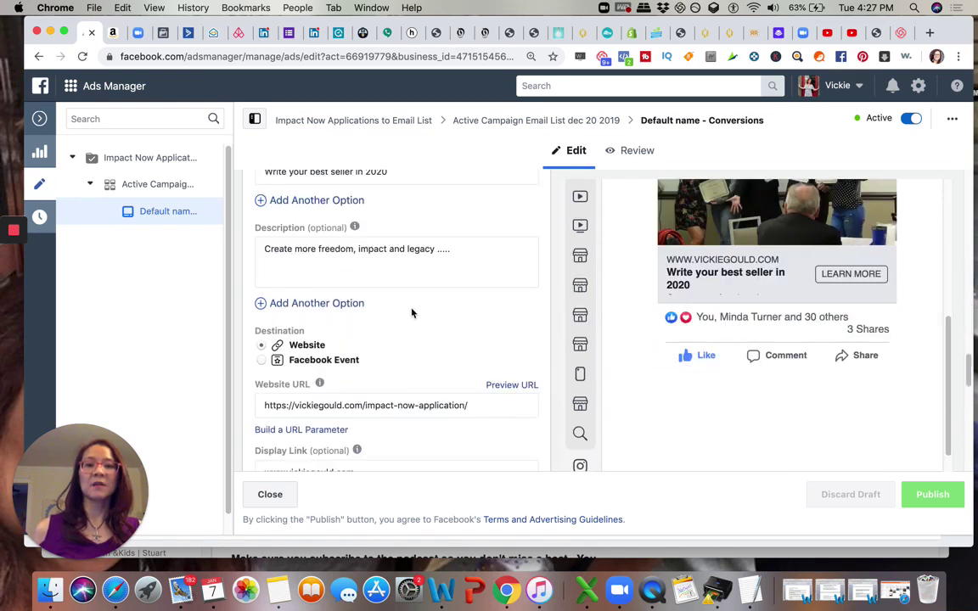
mouse_move(702, 300)
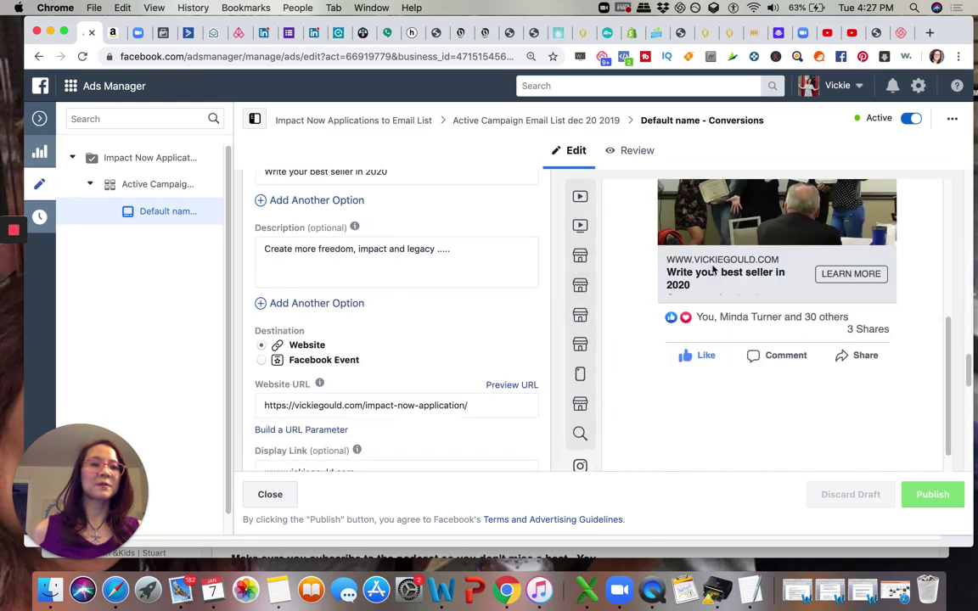
scroll(450, 278, down, 5)
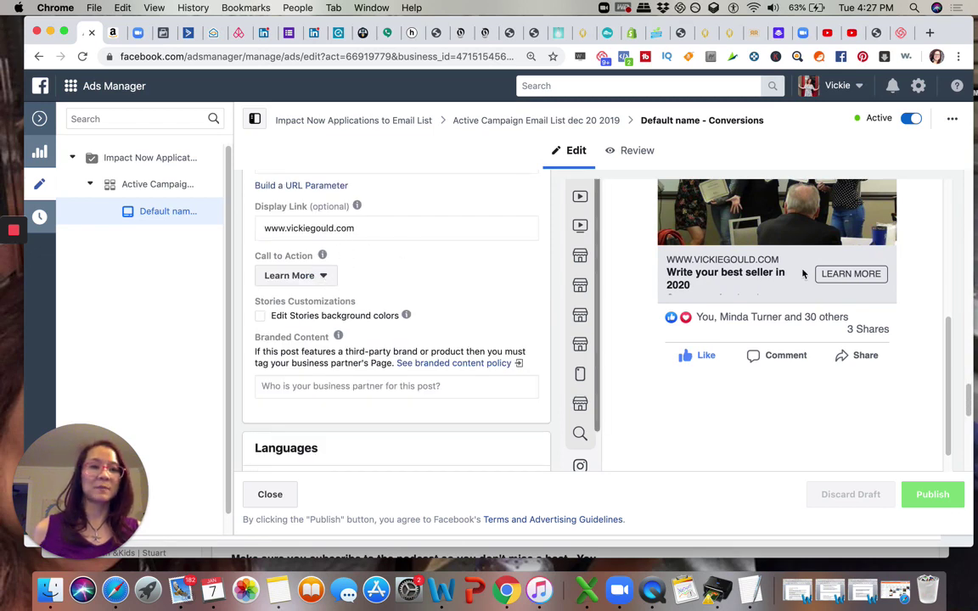
scroll(484, 324, up, 6)
scroll(480, 322, up, 10)
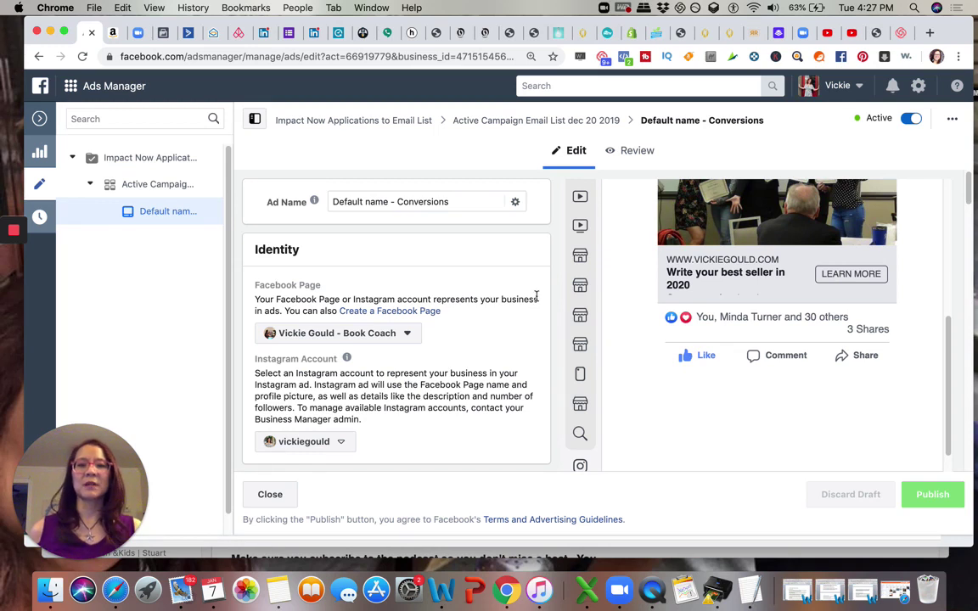
scroll(694, 259, up, 5)
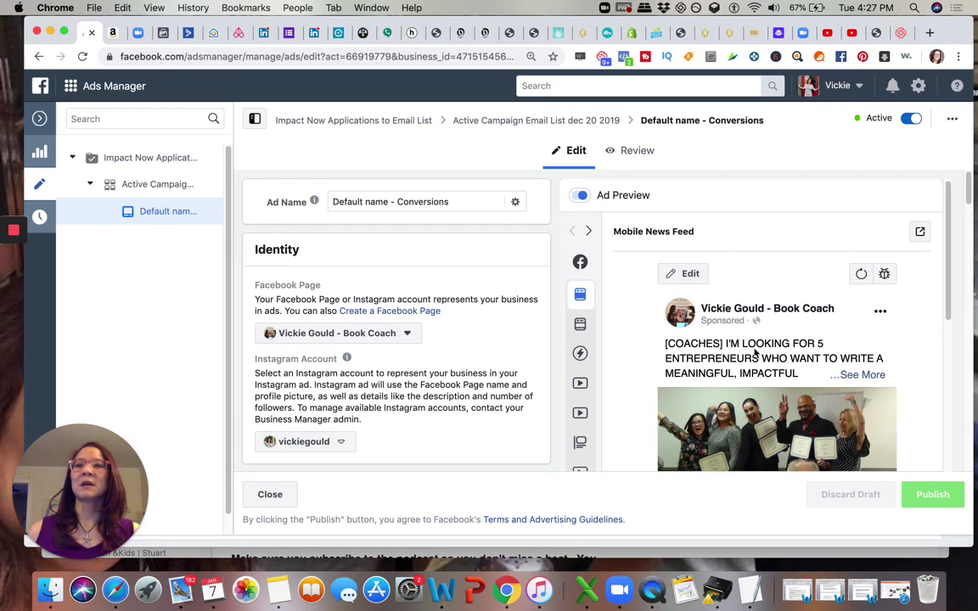
Return to the Ads Manager campaign list and switch back to the LLC's coach ad account
click(73, 86)
click(112, 172)
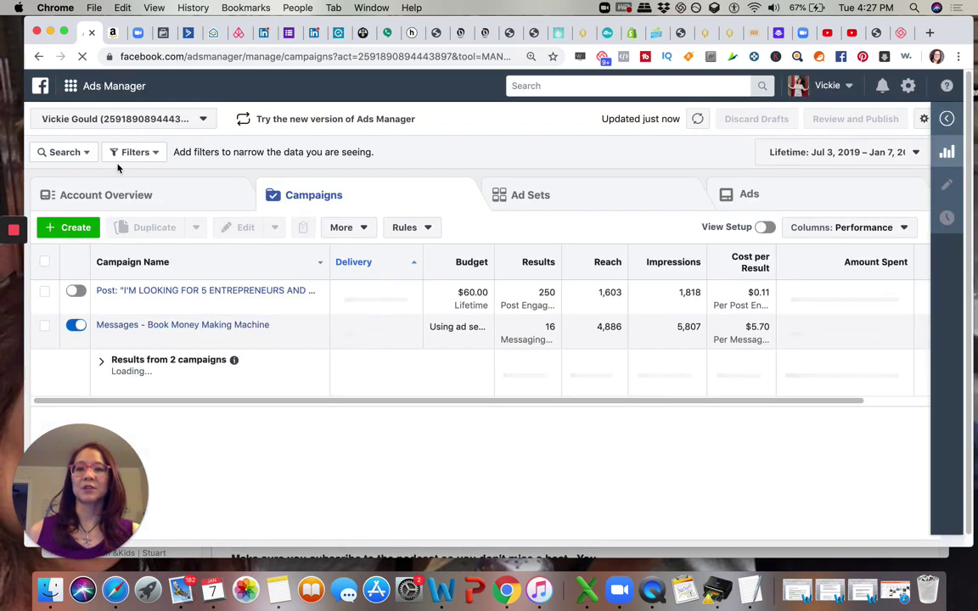
click(153, 196)
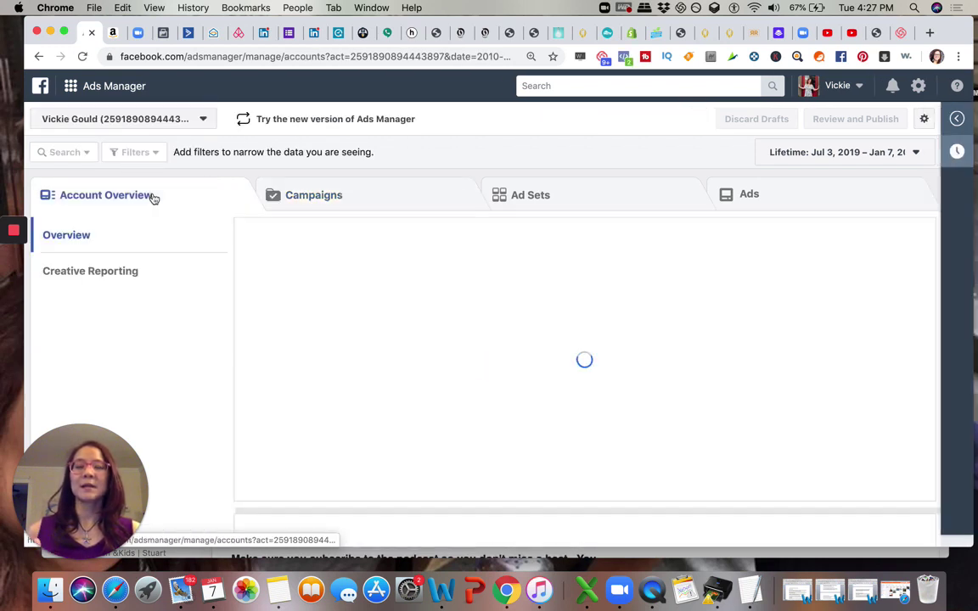
click(314, 197)
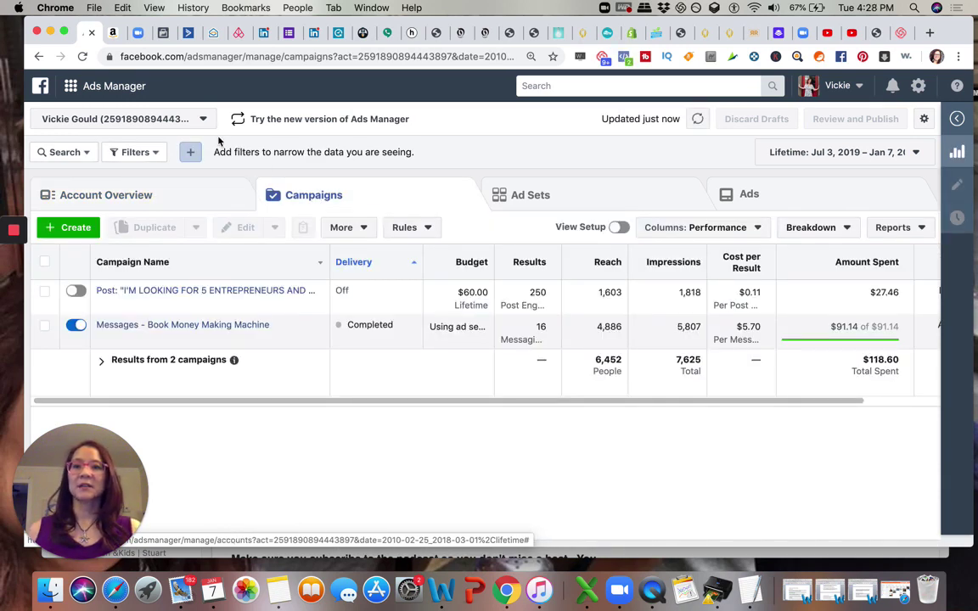
click(191, 119)
click(136, 272)
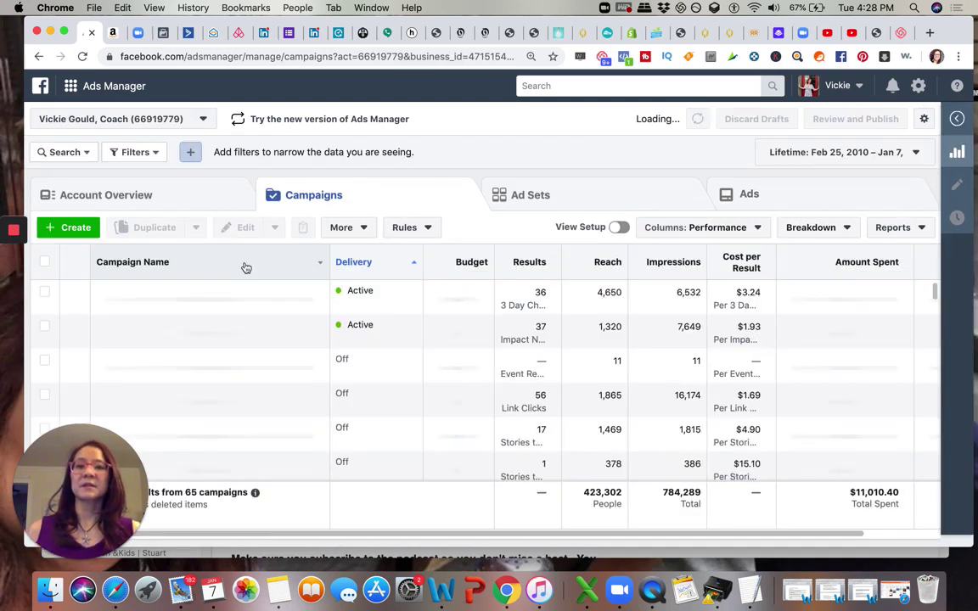
Open the ad in the "Best target audience Jan 2020" ad set of the "3 Day Writer's Block Challenge Jan 2020" campaign for editing
mouse_move(225, 295)
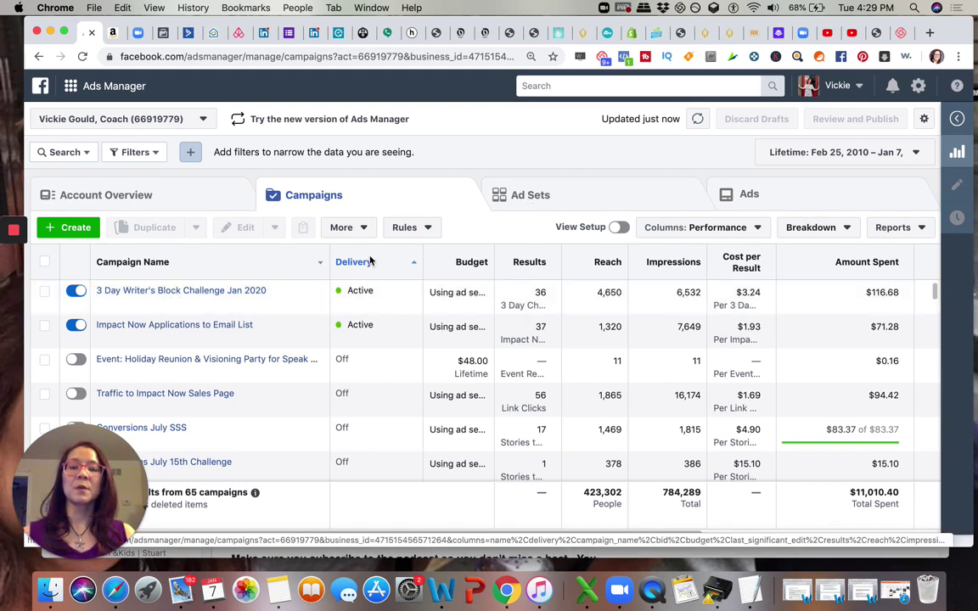
click(192, 291)
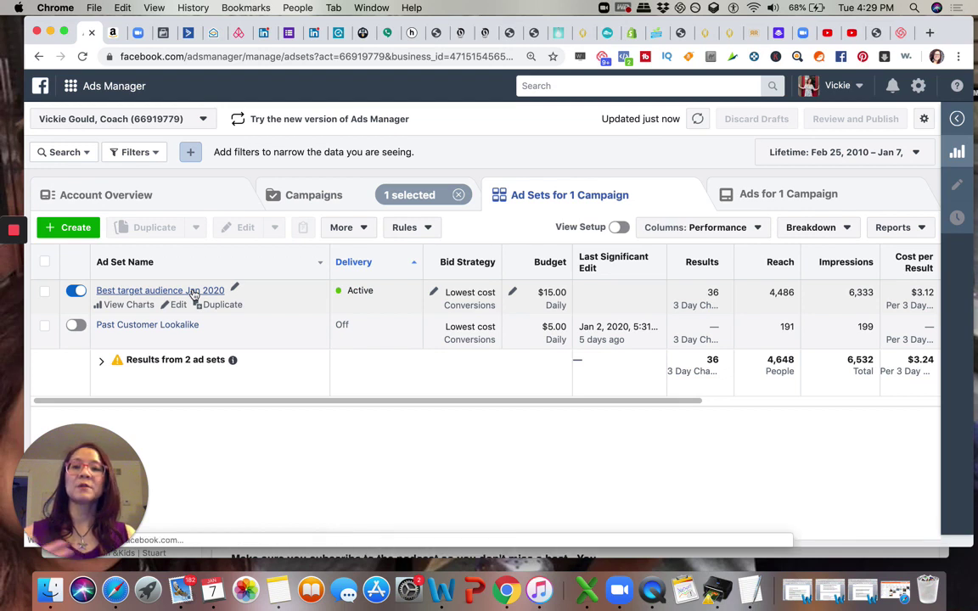
click(194, 292)
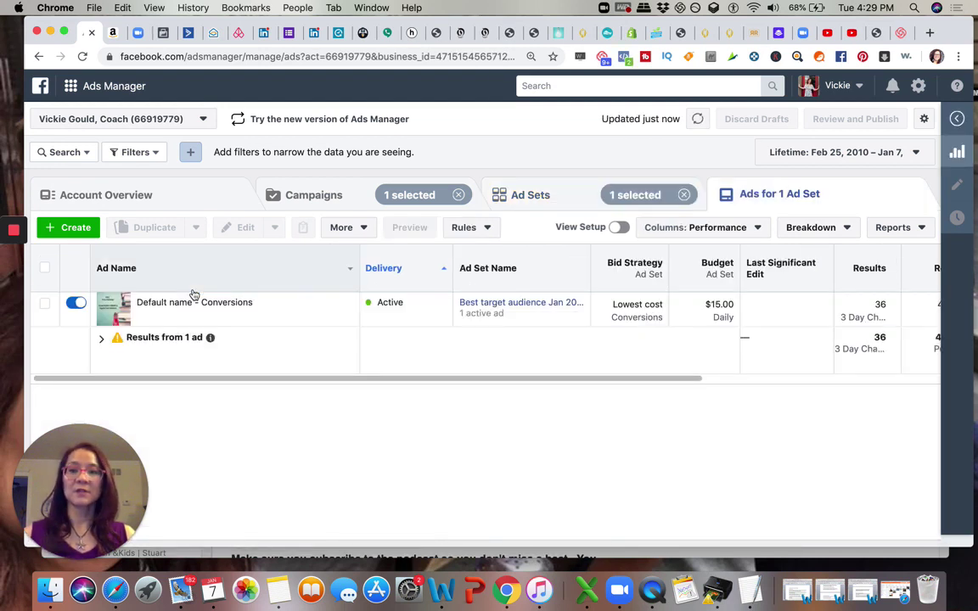
click(214, 320)
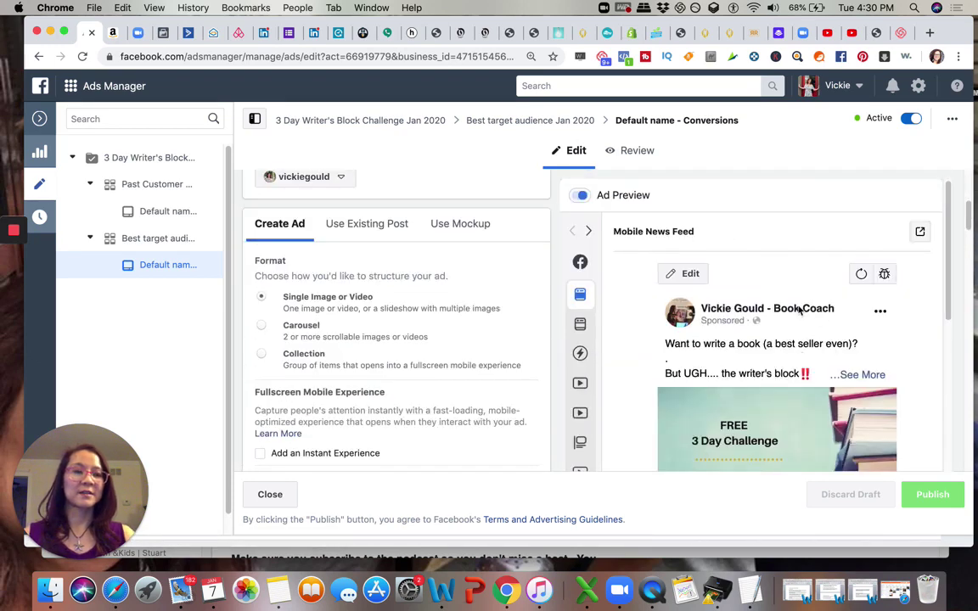
Examine the challenge ad's Mobile News Feed preview and the list of other placements available for previewing
scroll(798, 311, down, 6)
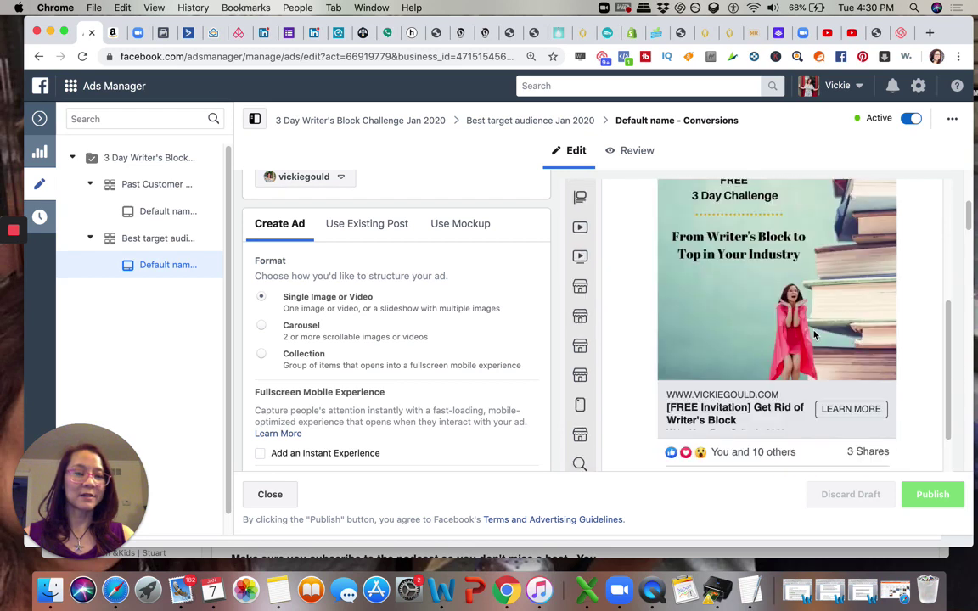
scroll(781, 352, up, 2)
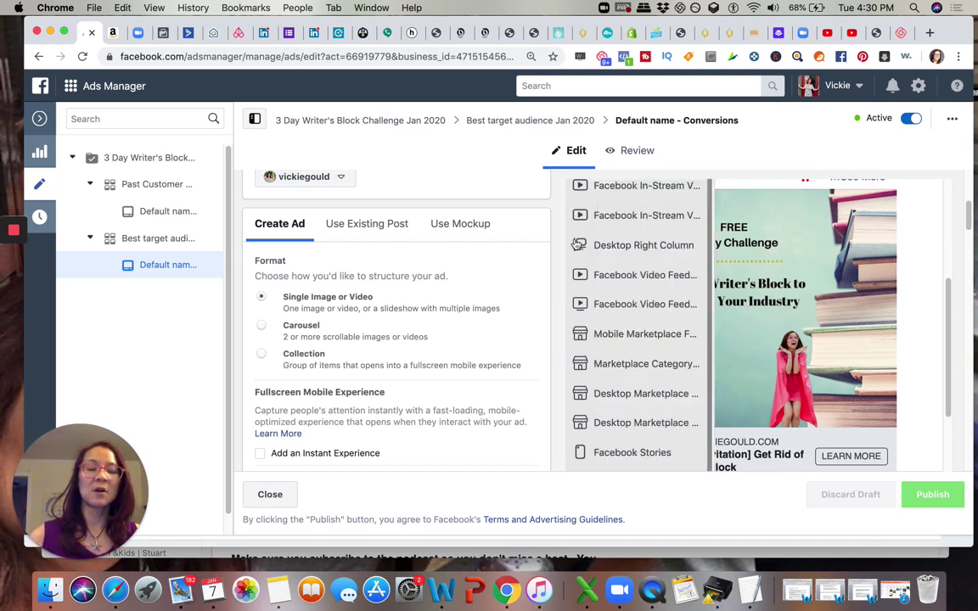
scroll(602, 249, up, 5)
mouse_move(599, 254)
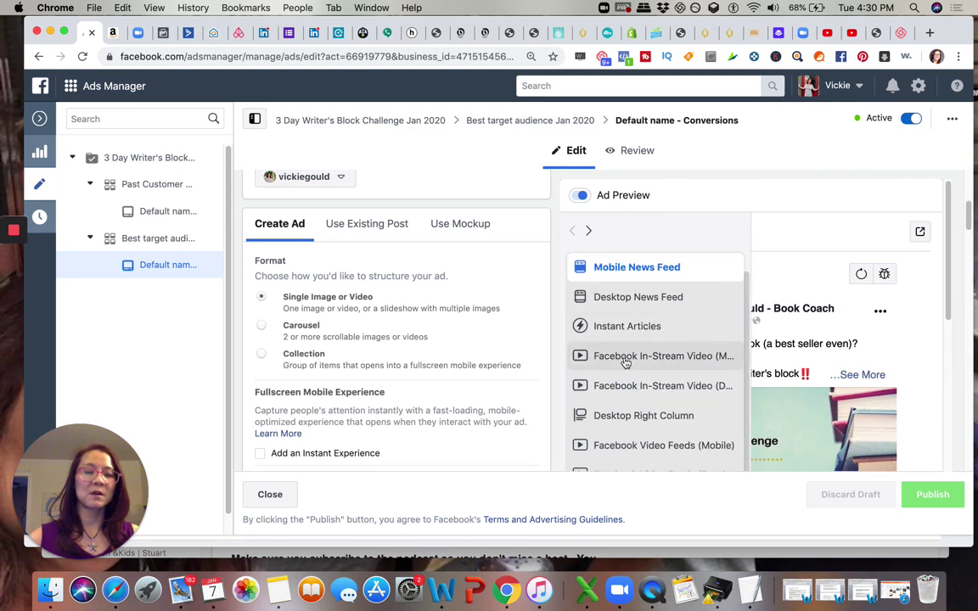
scroll(624, 356, down, 2)
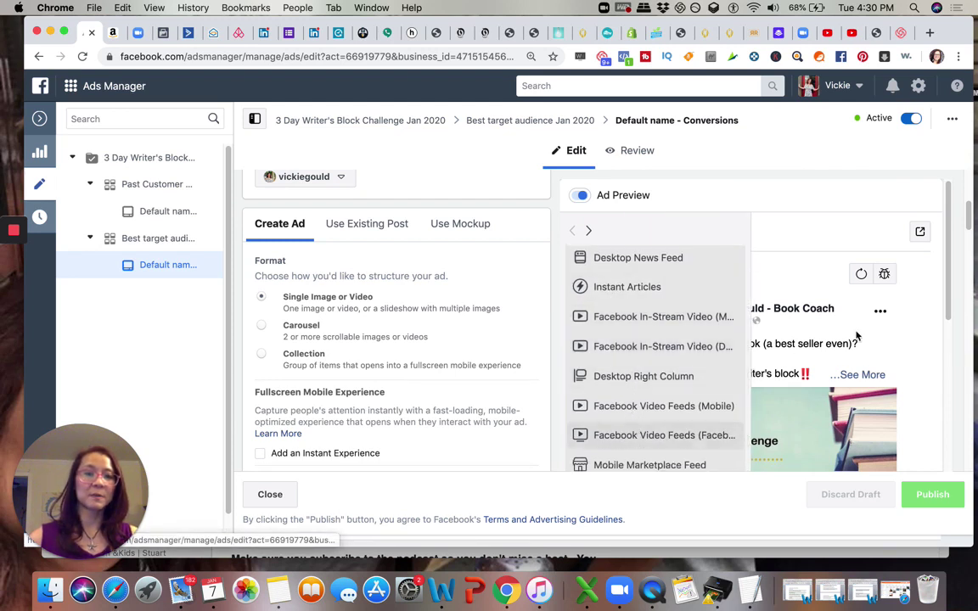
scroll(650, 343, down, 2)
scroll(650, 343, down, 2)
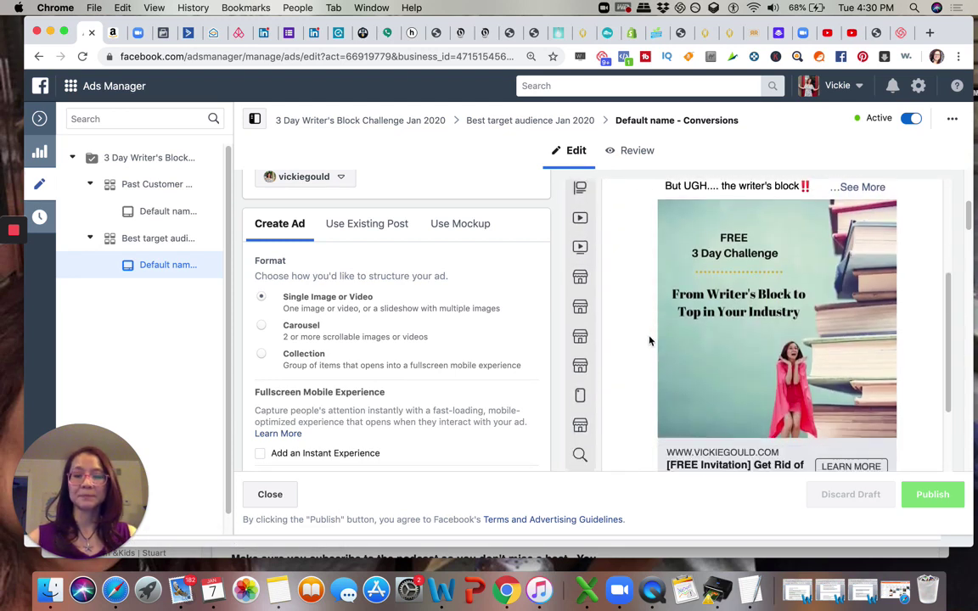
Review the challenge ad's media settings and read through its primary text, including the January 14-16 dates and daily topics
scroll(446, 322, down, 10)
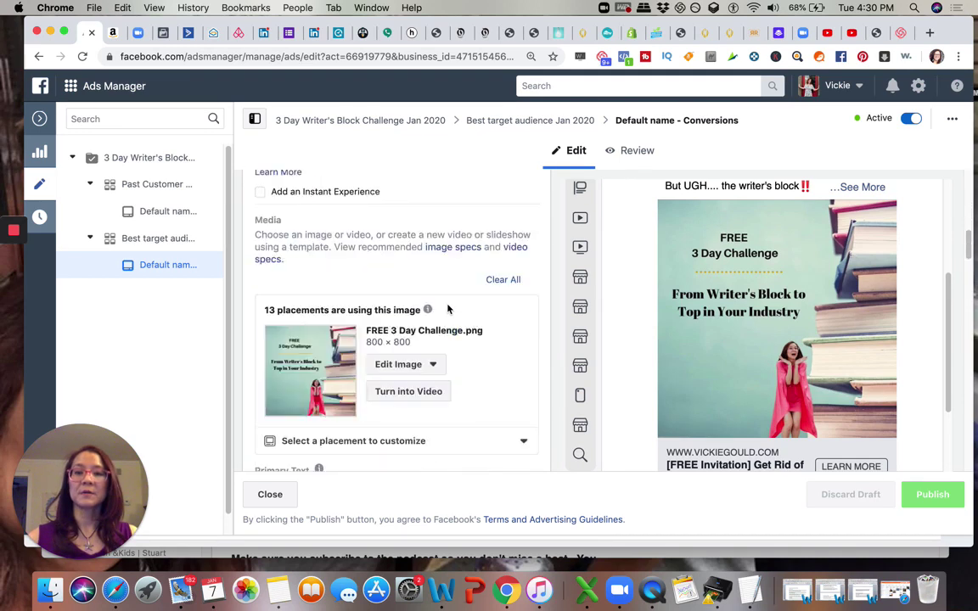
click(445, 303)
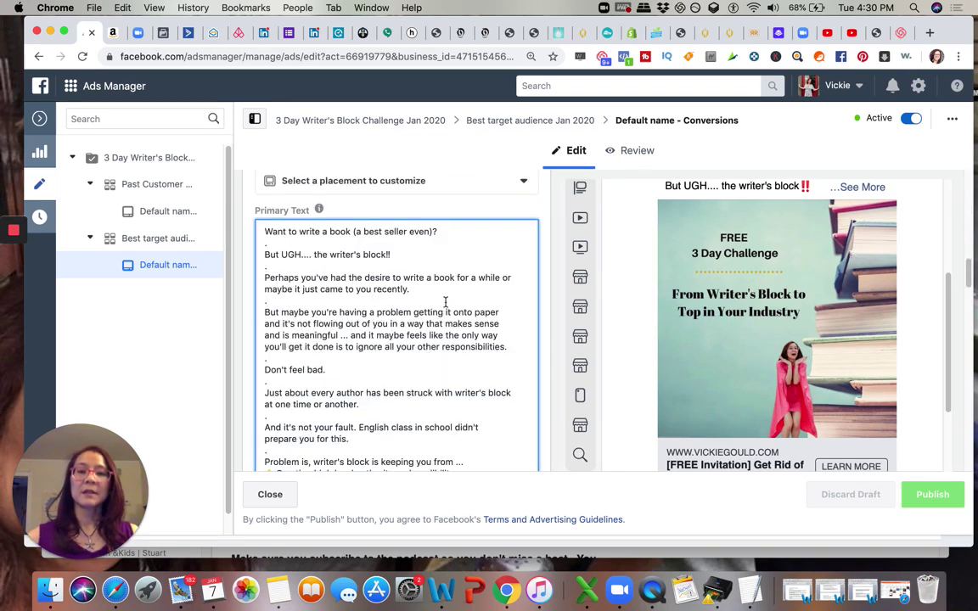
scroll(445, 304, down, 5)
scroll(445, 306, down, 5)
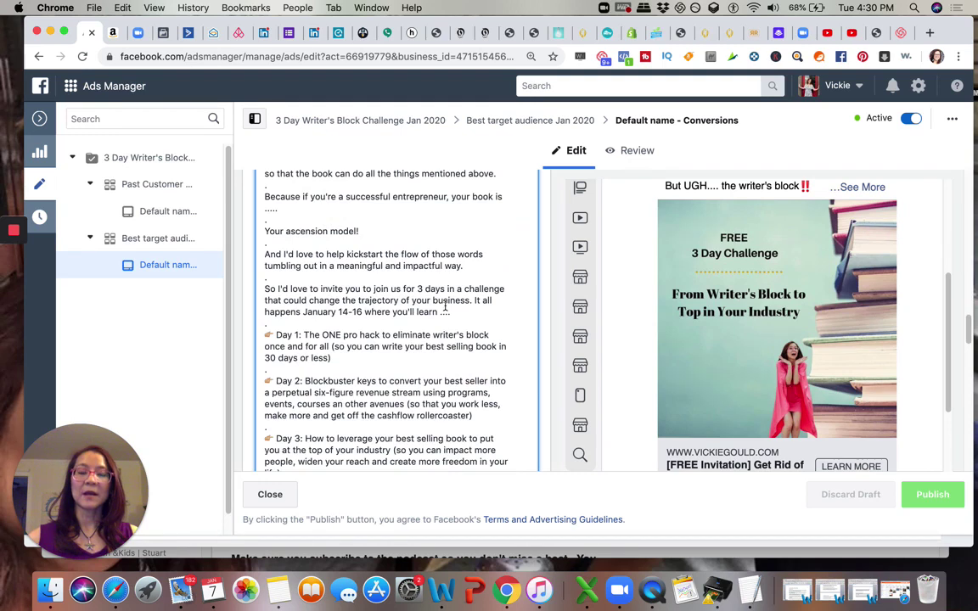
scroll(445, 308, down, 3)
scroll(444, 307, up, 3)
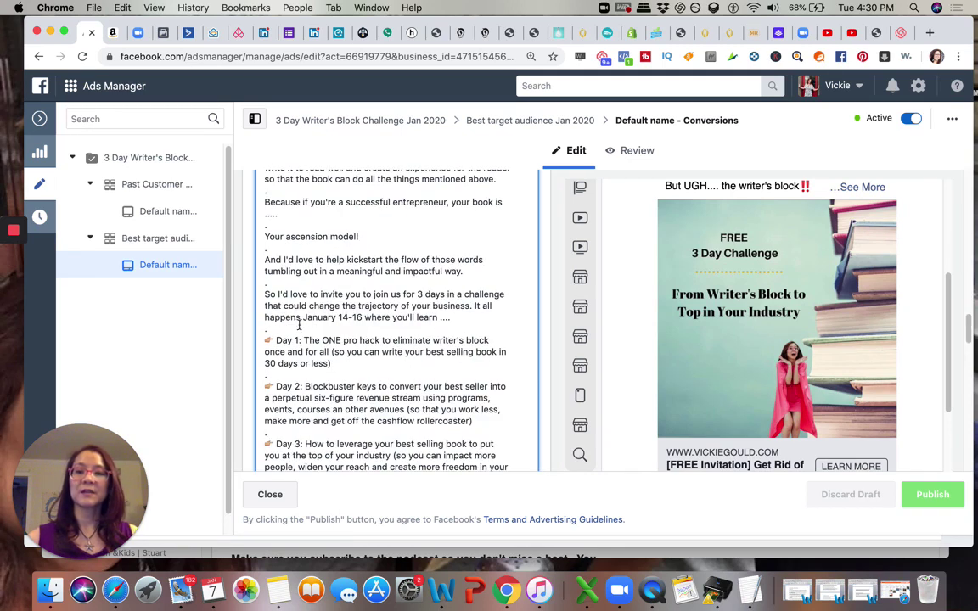
Reread the challenge ad's primary text from its opening hook through the sign-up links, and check the headline and image settings
scroll(339, 314, up, 5)
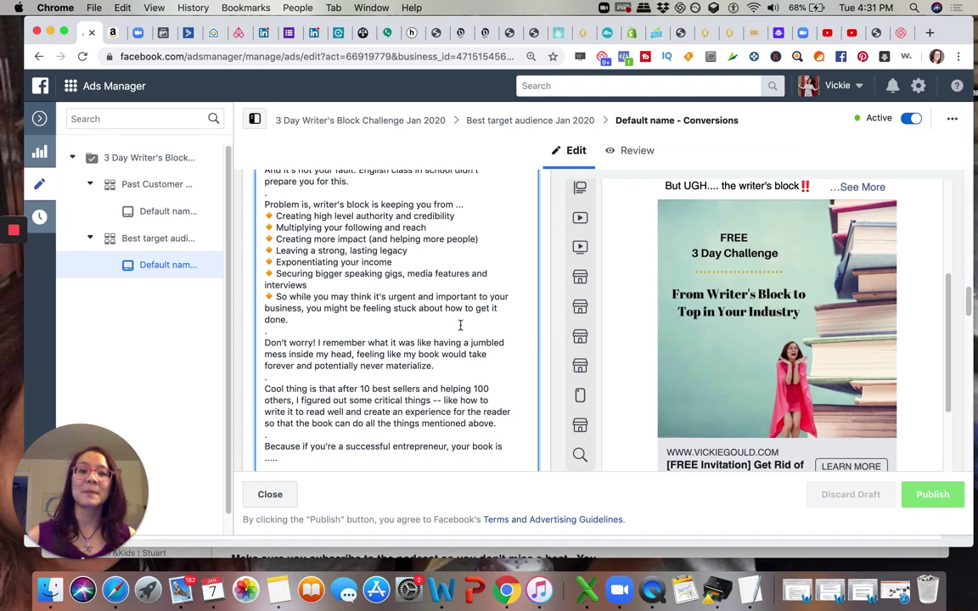
scroll(460, 325, up, 10)
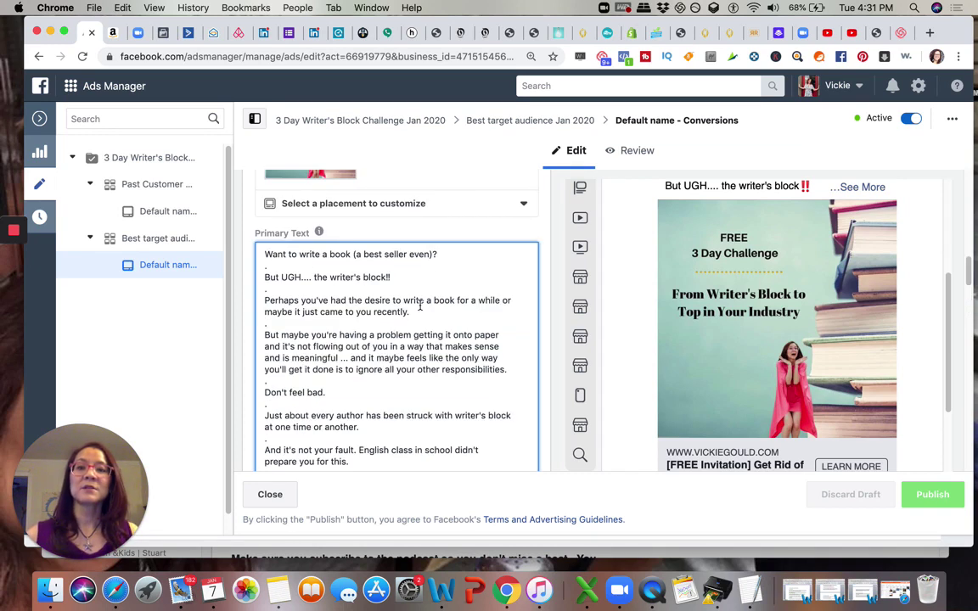
scroll(419, 305, down, 5)
scroll(419, 305, down, 10)
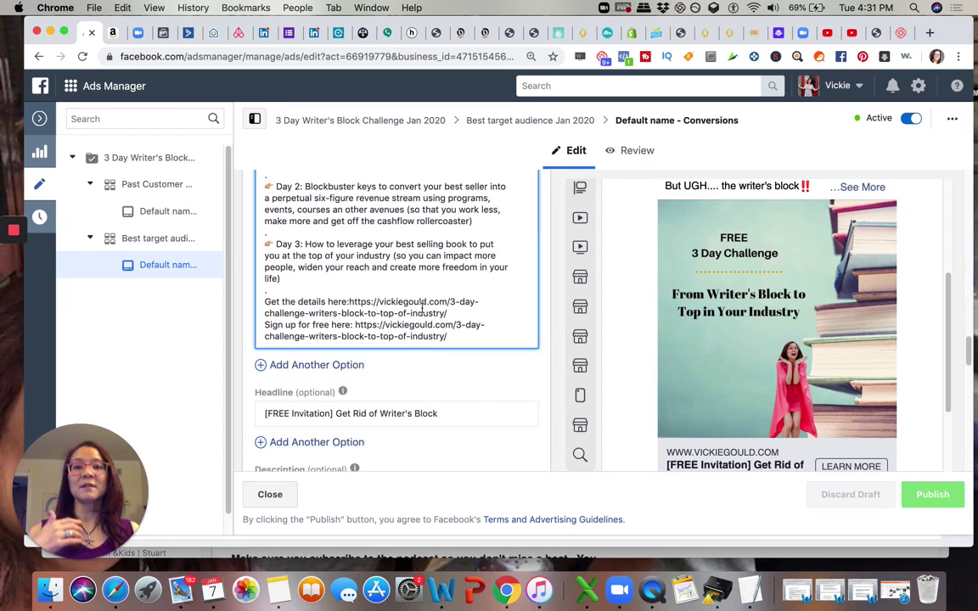
scroll(421, 308, up, 8)
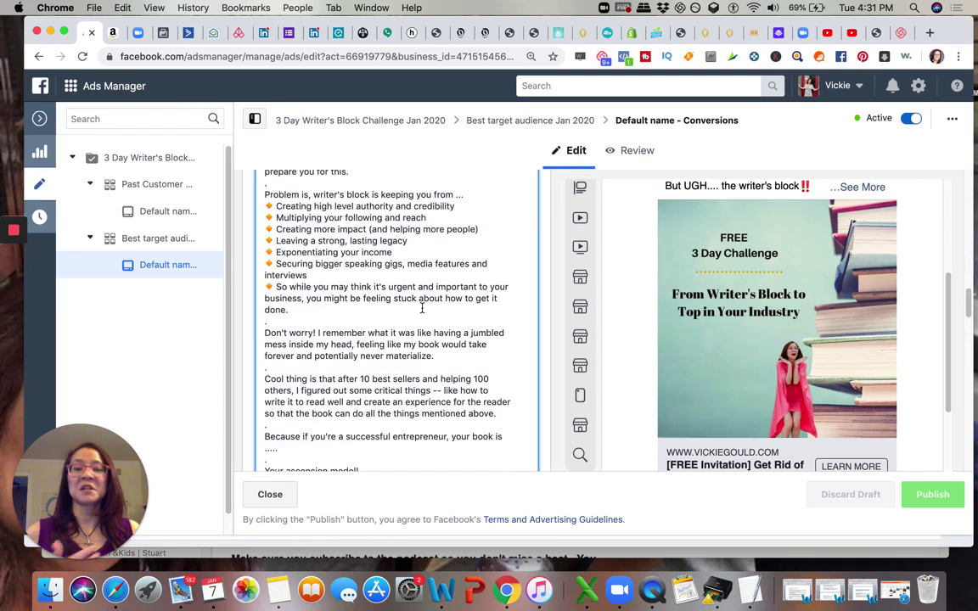
scroll(421, 308, up, 1)
scroll(421, 308, up, 5)
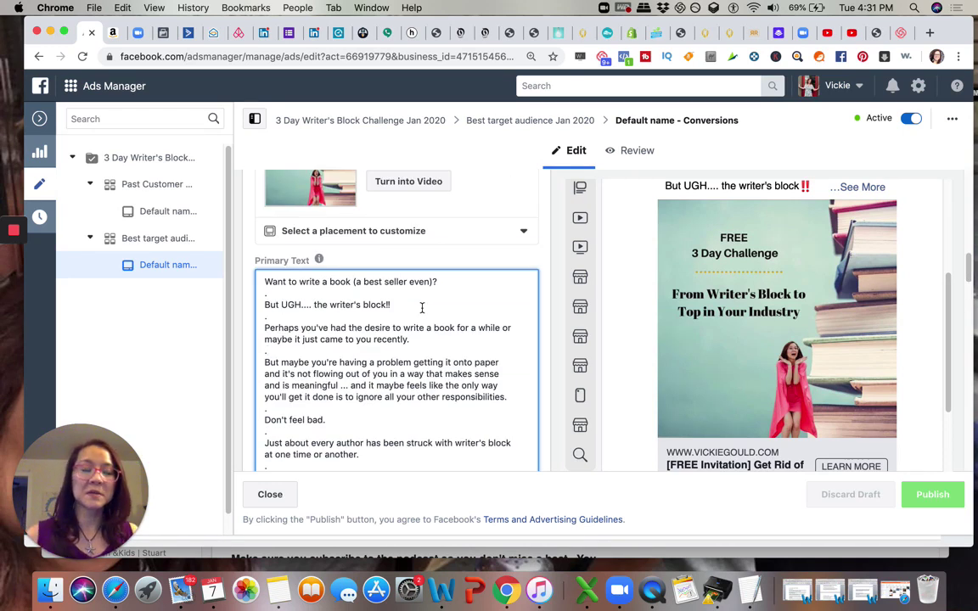
scroll(421, 310, up, 3)
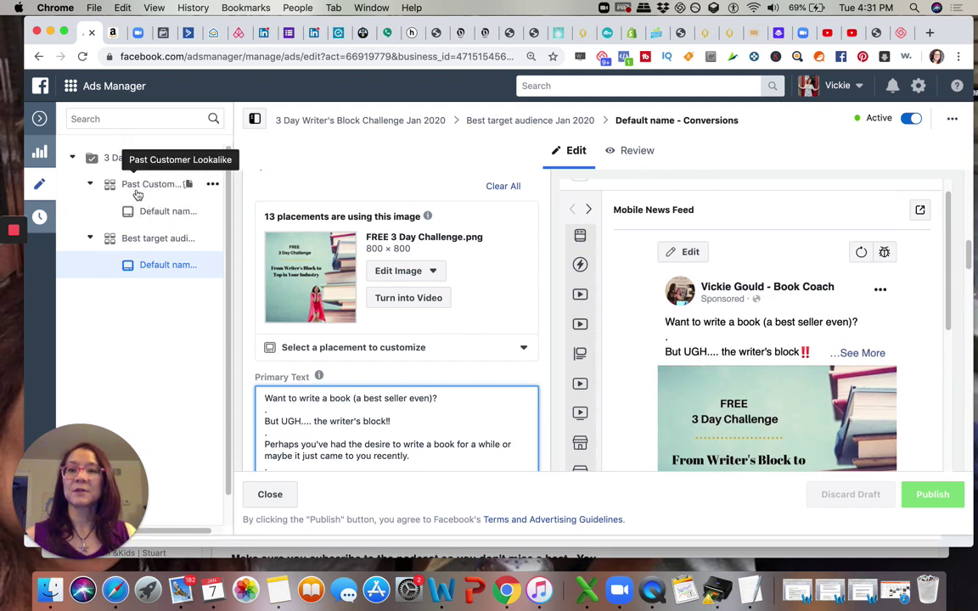
Return to the campaign's ad set list and open the "Best target audience Jan 2020" ad set for editing
click(38, 57)
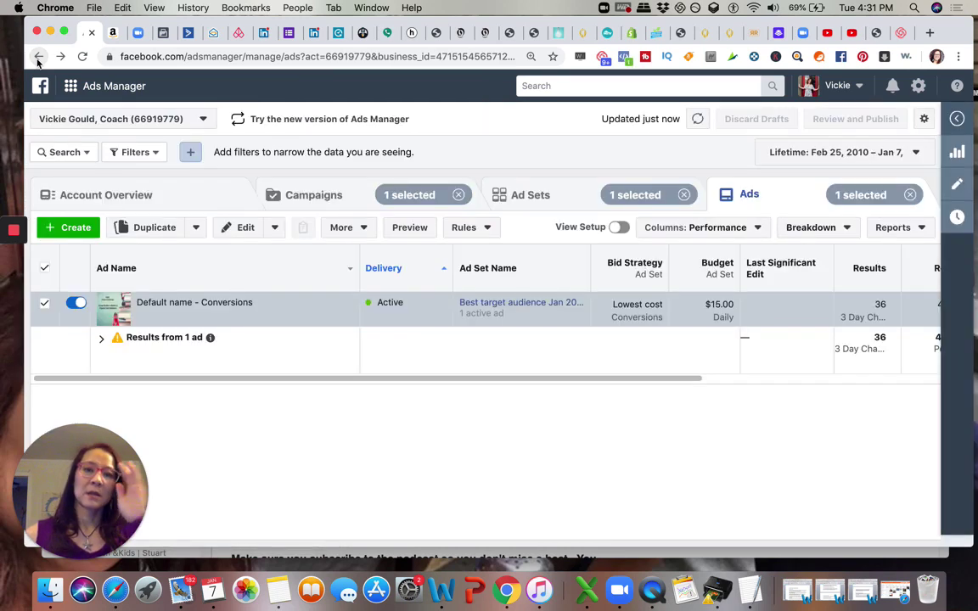
click(38, 56)
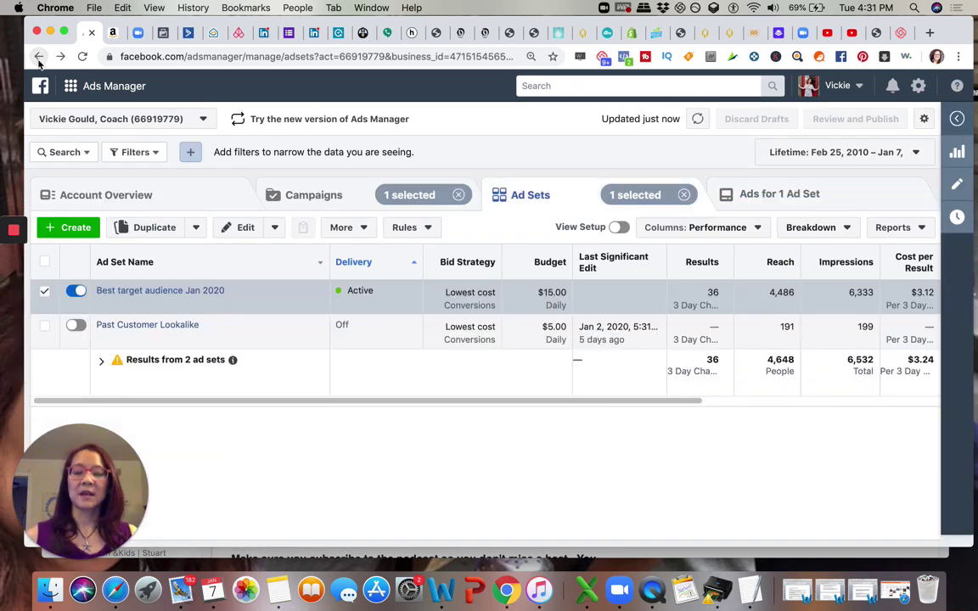
mouse_move(176, 293)
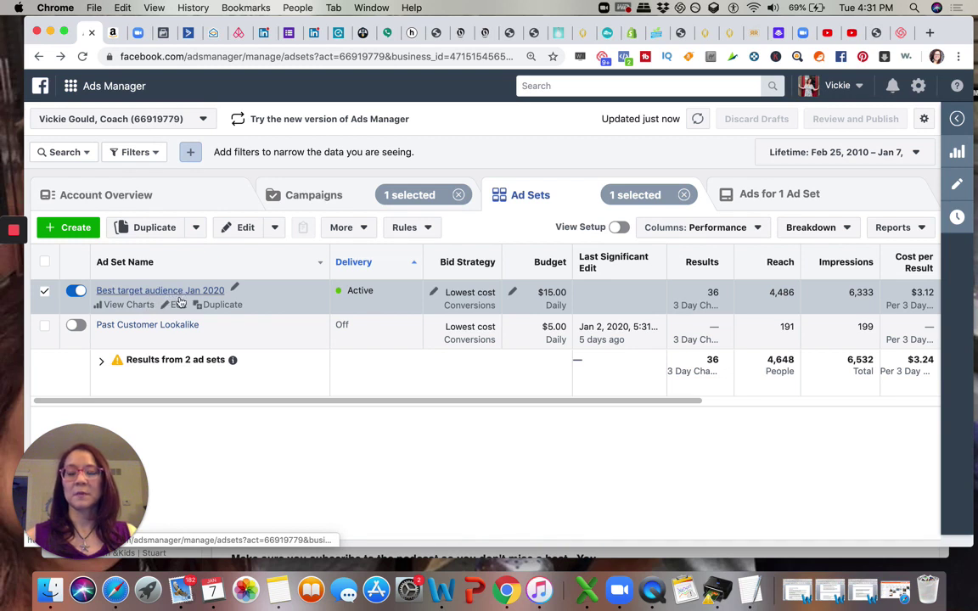
click(179, 304)
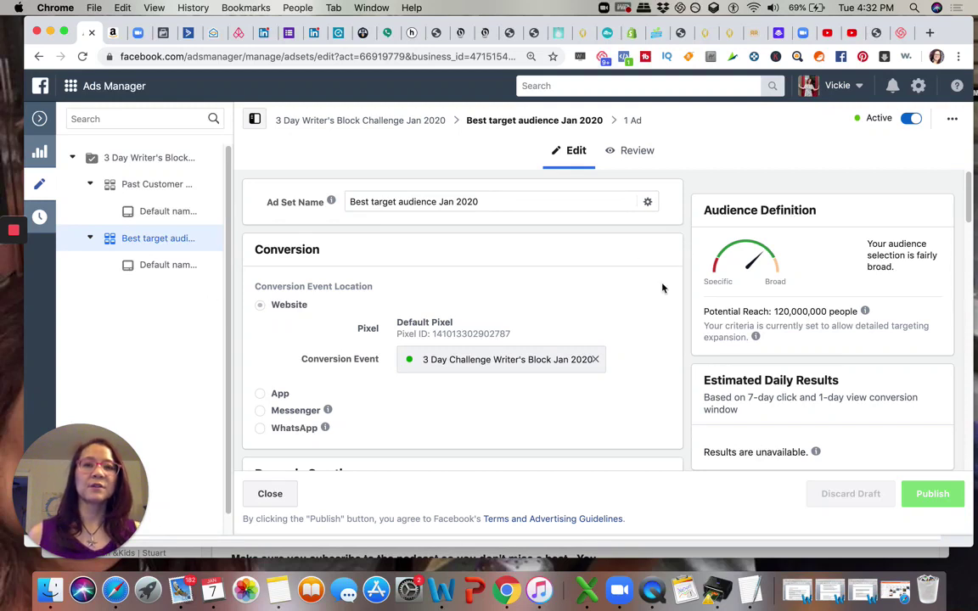
Review the ad set's conversion event, dynamic creative, daily budget and schedule settings
scroll(662, 288, down, 3)
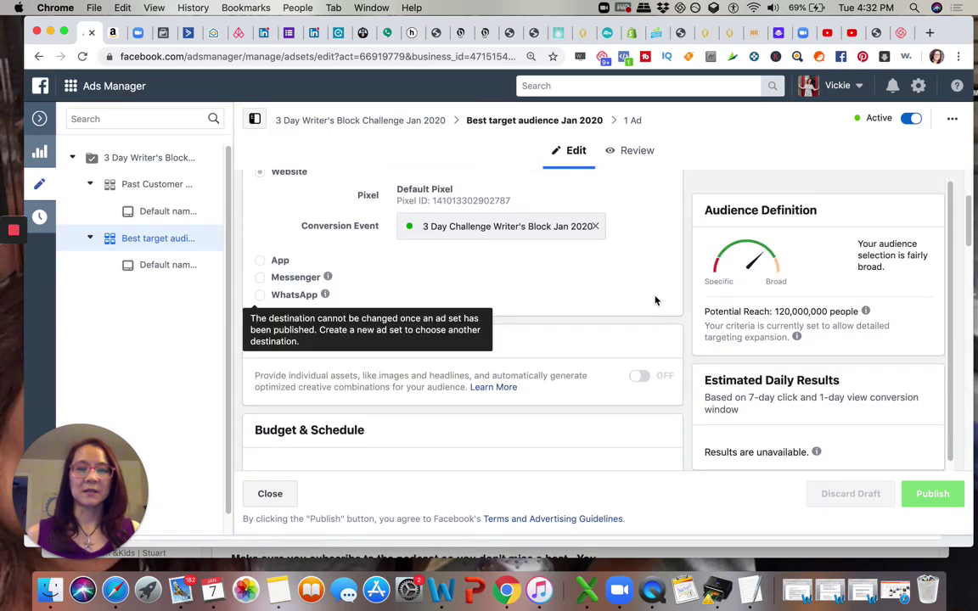
scroll(656, 300, down, 3)
scroll(653, 309, down, 1)
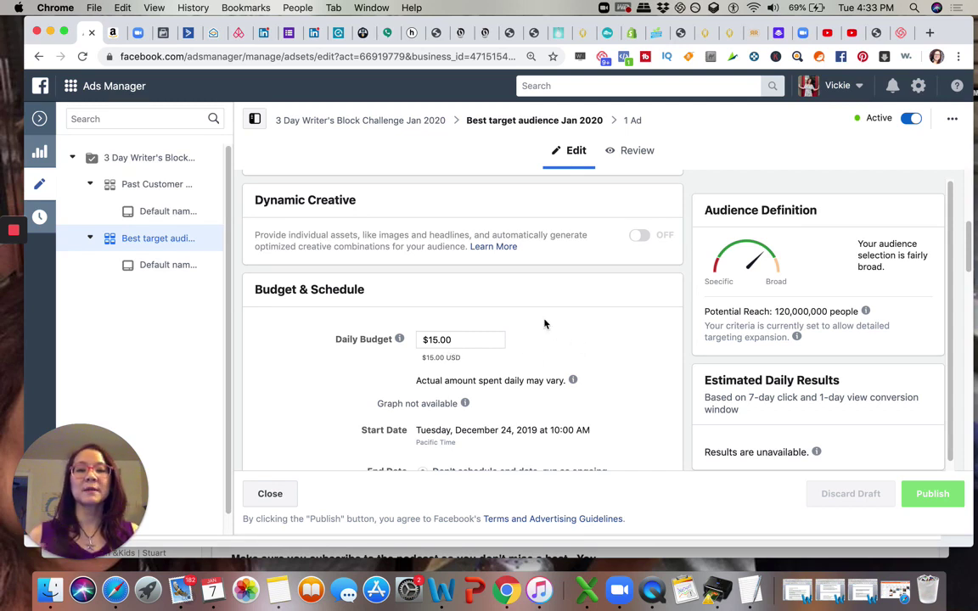
scroll(553, 327, down, 5)
scroll(552, 327, down, 1)
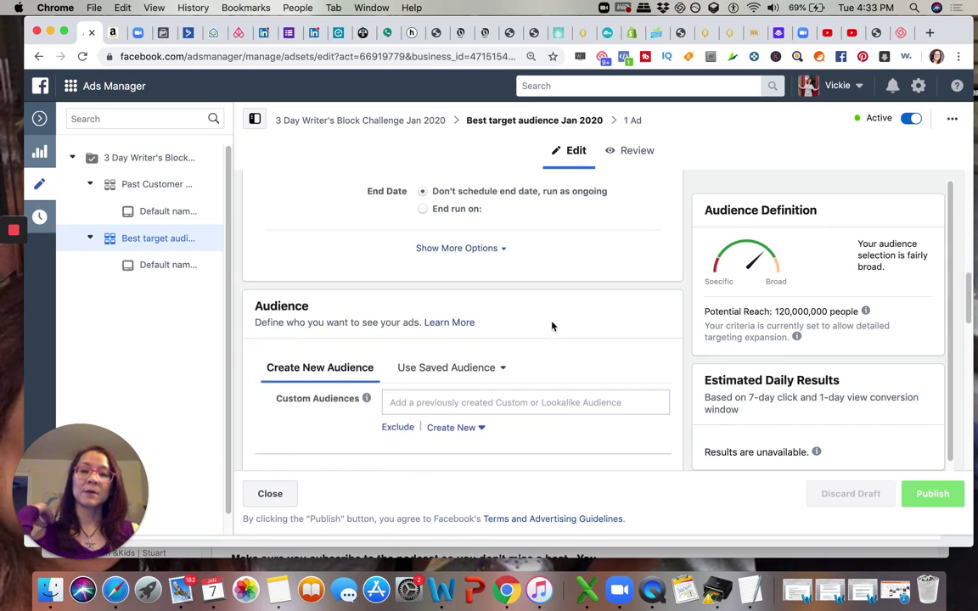
Review the ad set's audience locations, and open the age range for editing to examine the maximum age choices
scroll(526, 326, down, 2)
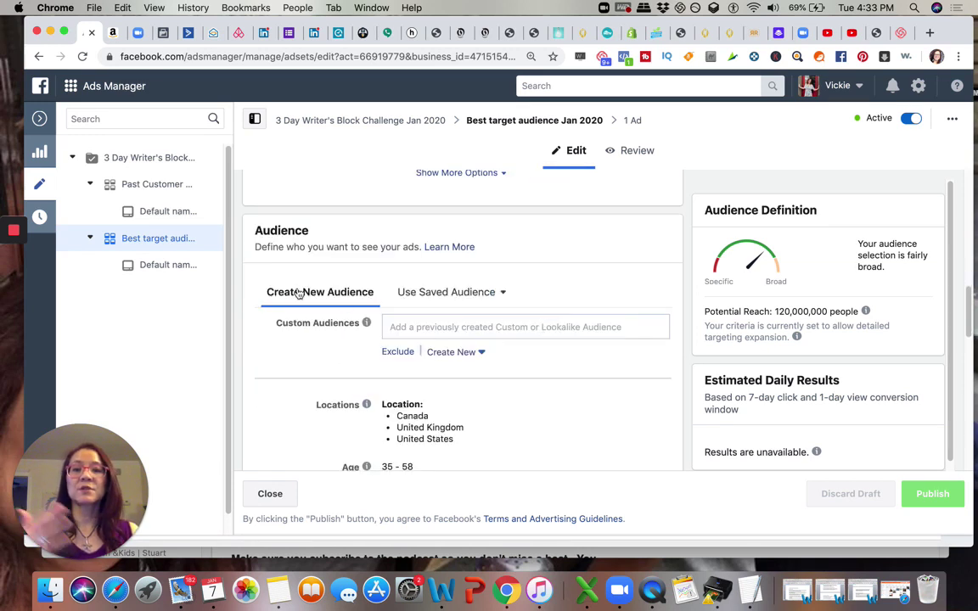
scroll(340, 314, down, 3)
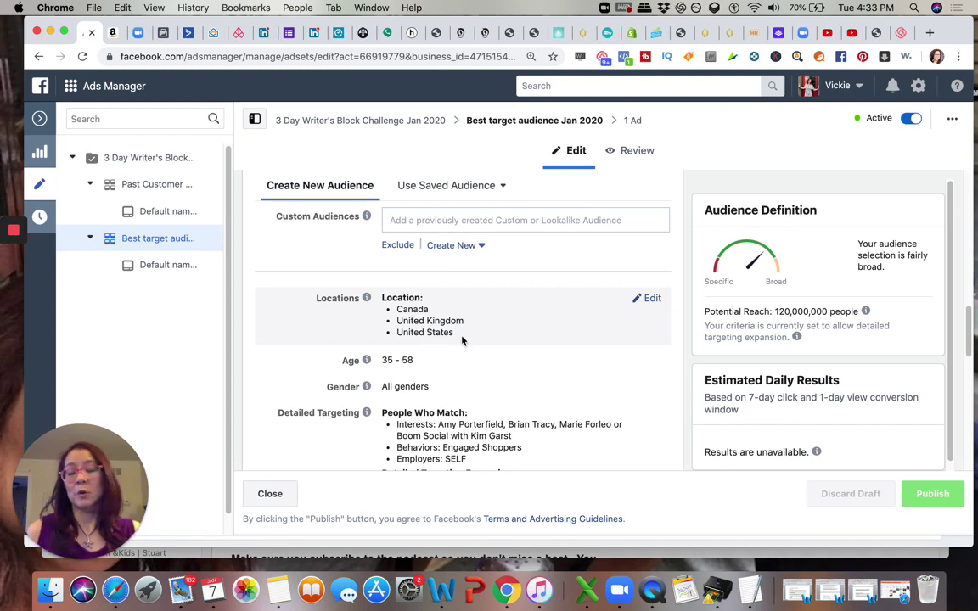
scroll(461, 339, down, 2)
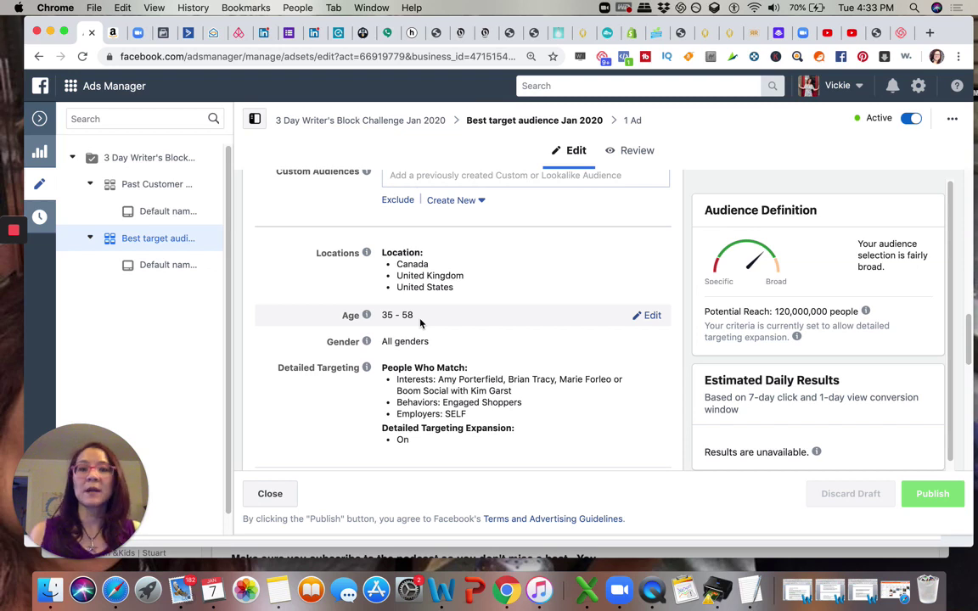
click(645, 321)
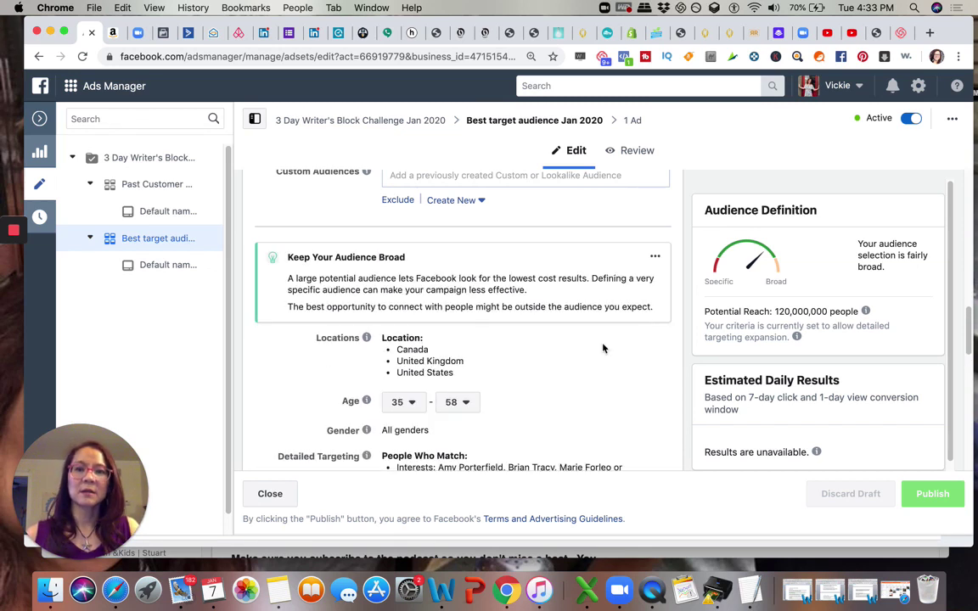
click(469, 405)
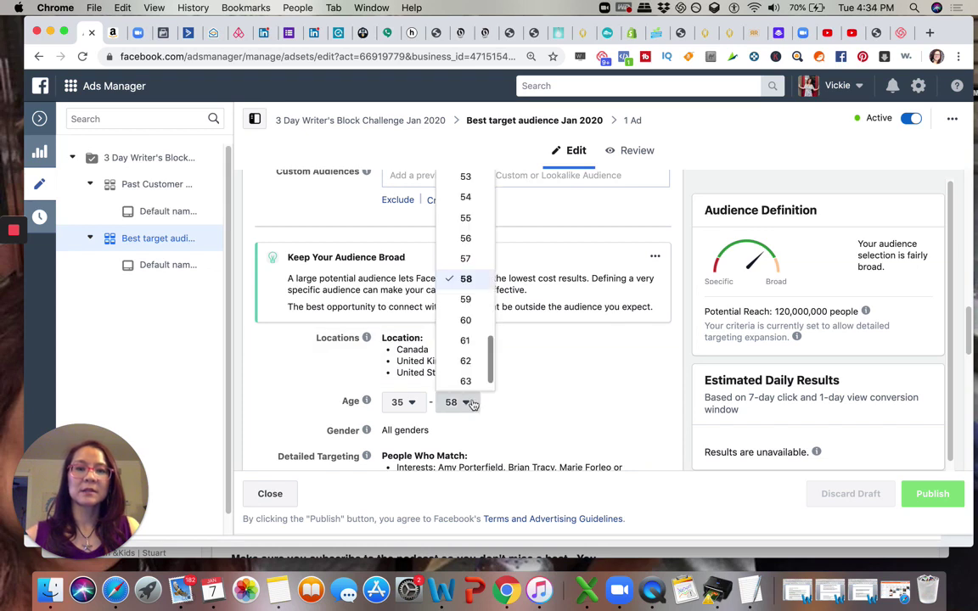
scroll(480, 377, down, 1)
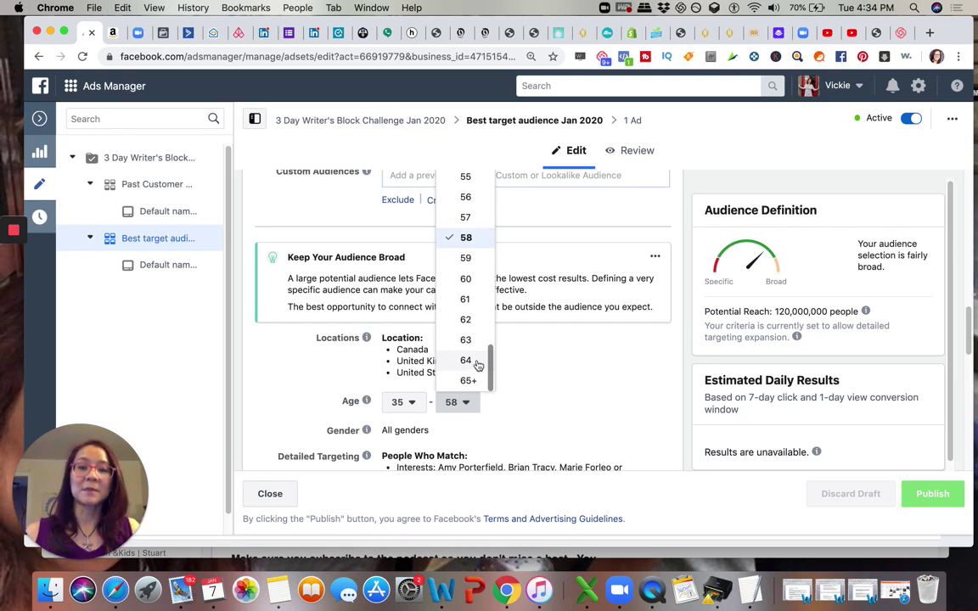
click(672, 381)
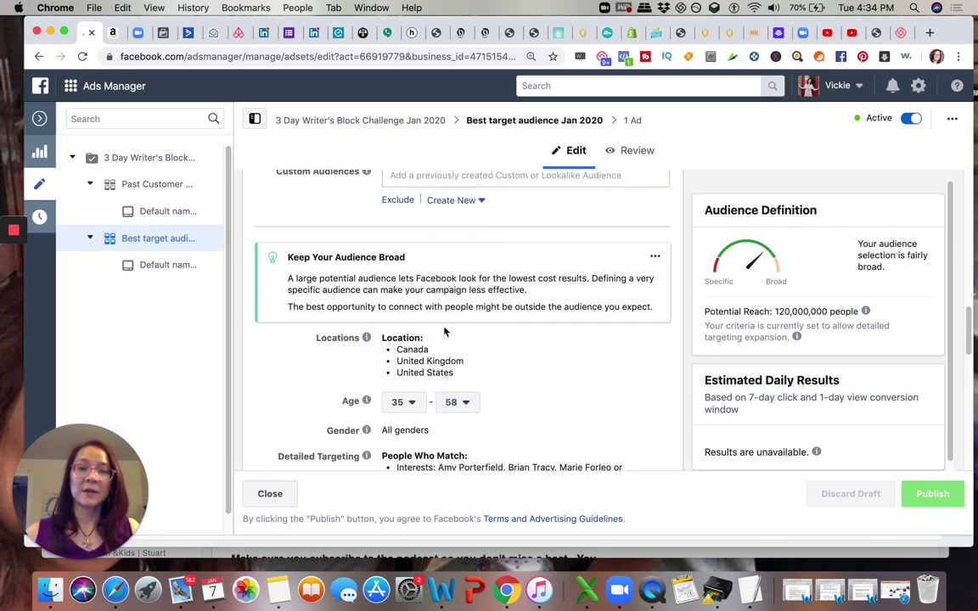
Open the audience's detailed targeting for editing and review the included behaviors, employers and interests
scroll(447, 332, down, 2)
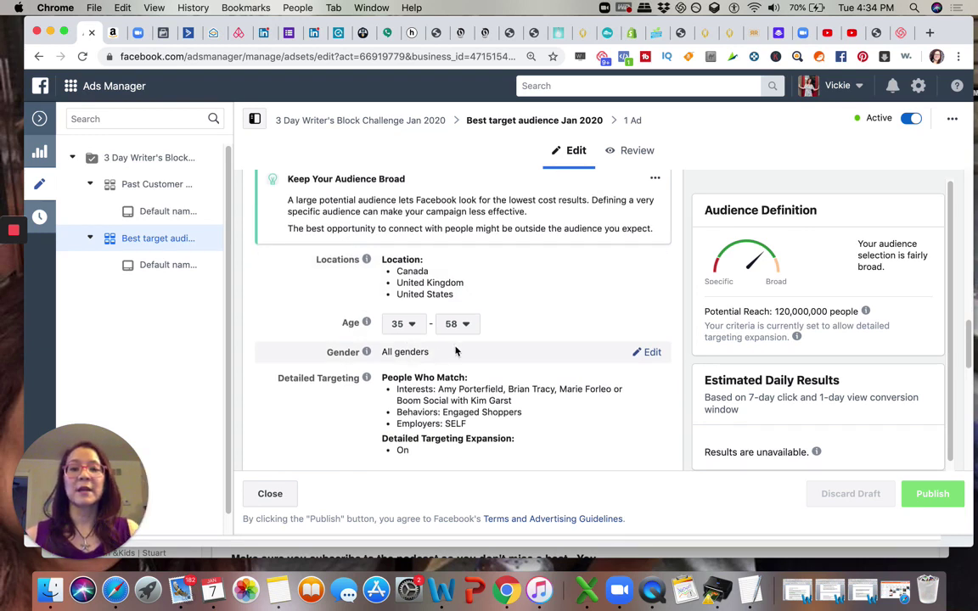
scroll(456, 349, down, 3)
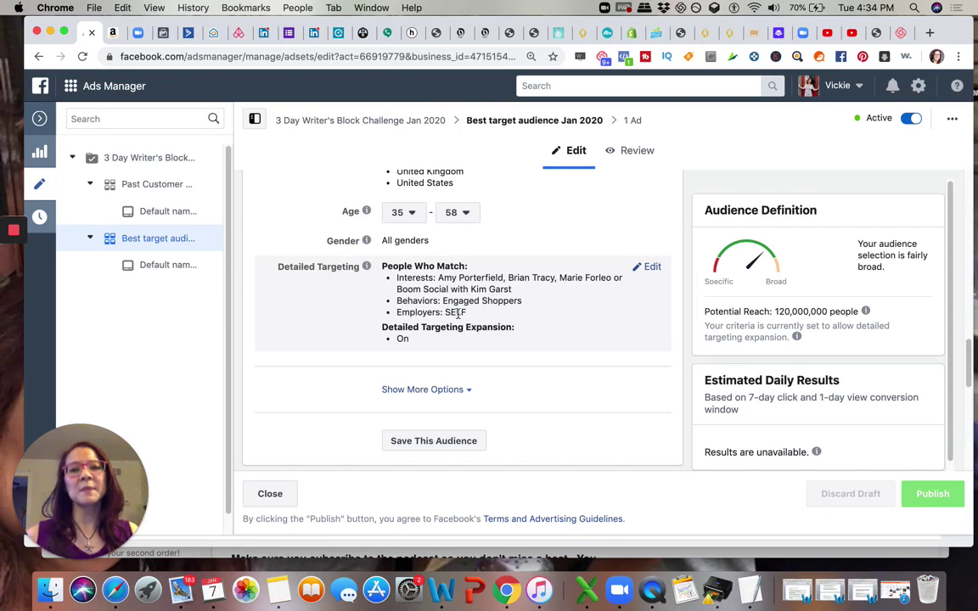
click(650, 268)
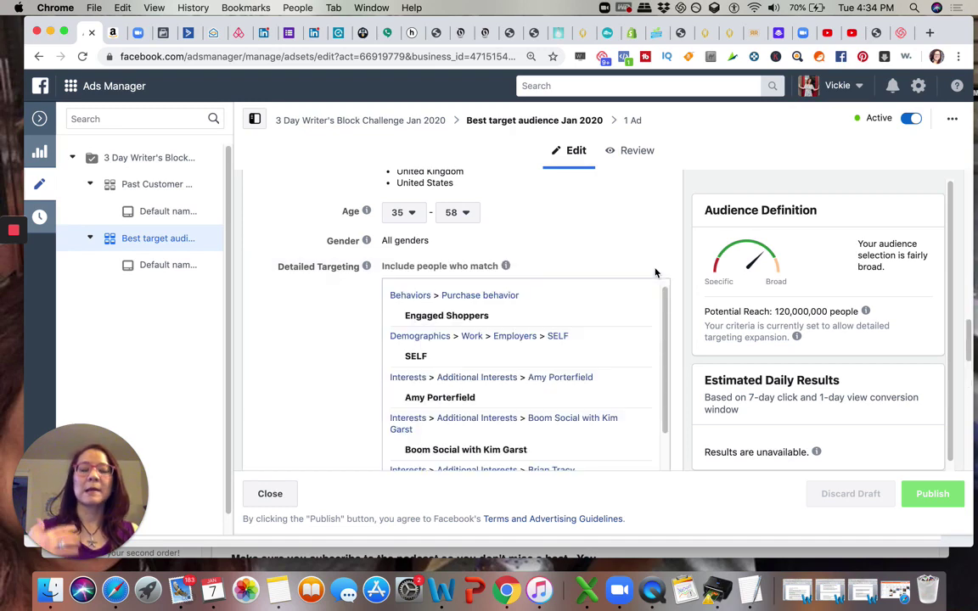
scroll(593, 333, down, 2)
scroll(644, 249, down, 3)
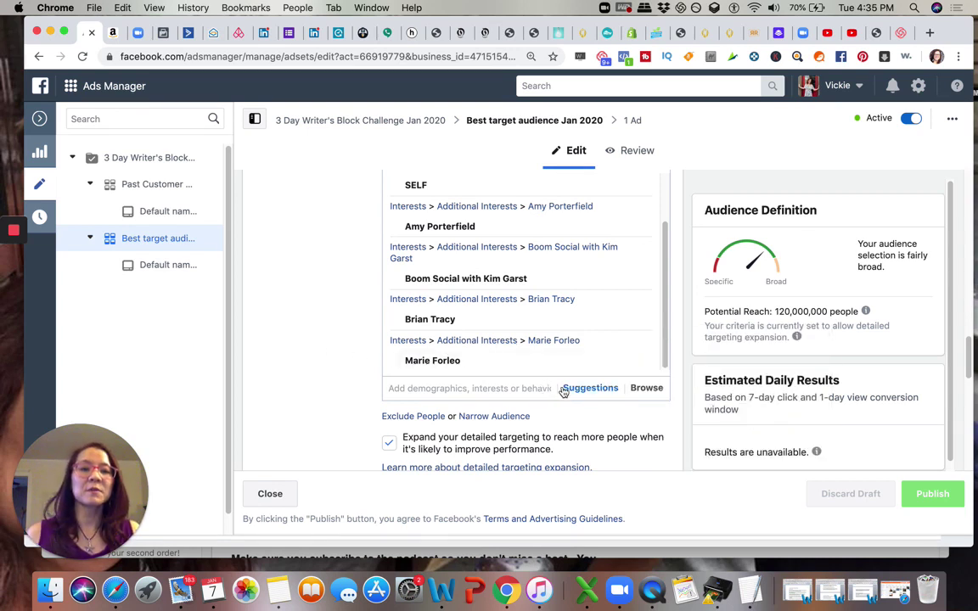
Browse the detailed targeting categories and examine the groups under Interests, from Business and industry to Technology
click(643, 388)
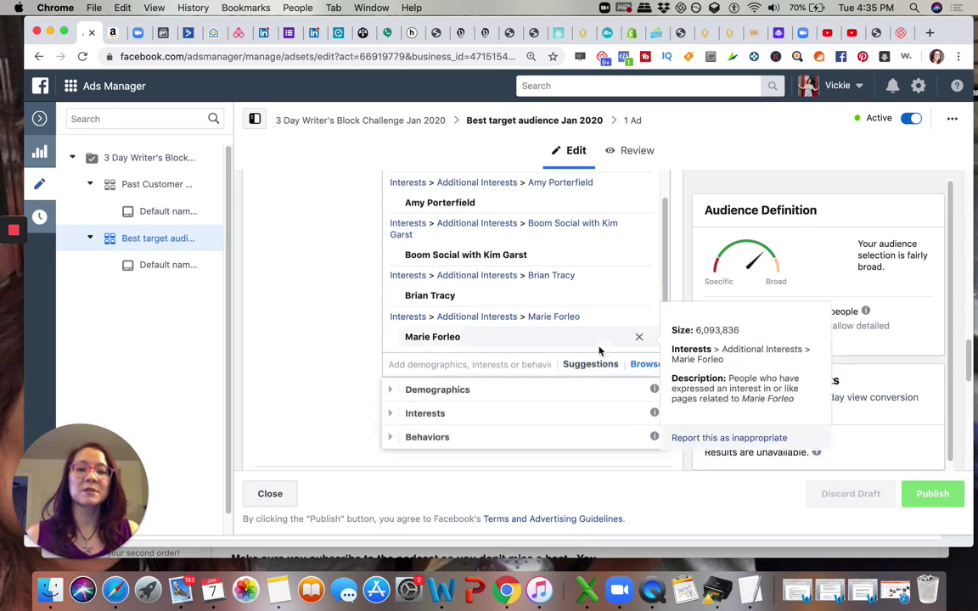
click(439, 415)
scroll(476, 391, down, 2)
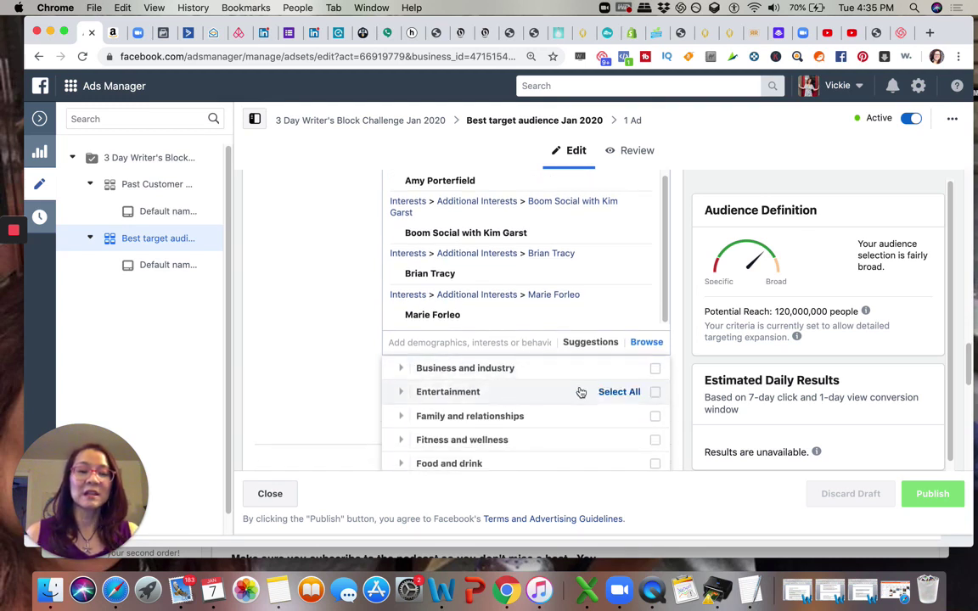
scroll(546, 404, down, 2)
scroll(542, 407, up, 3)
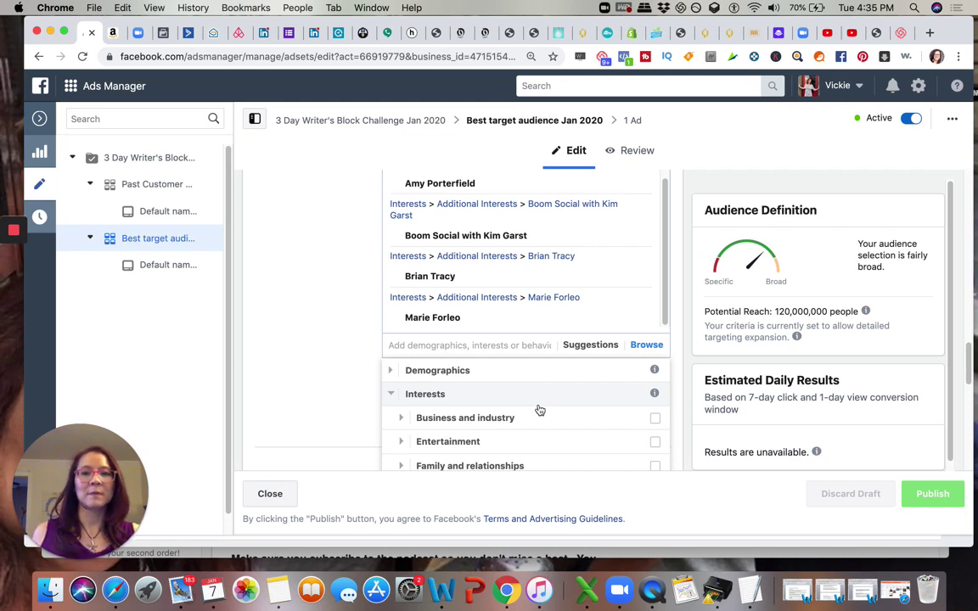
scroll(539, 412, down, 3)
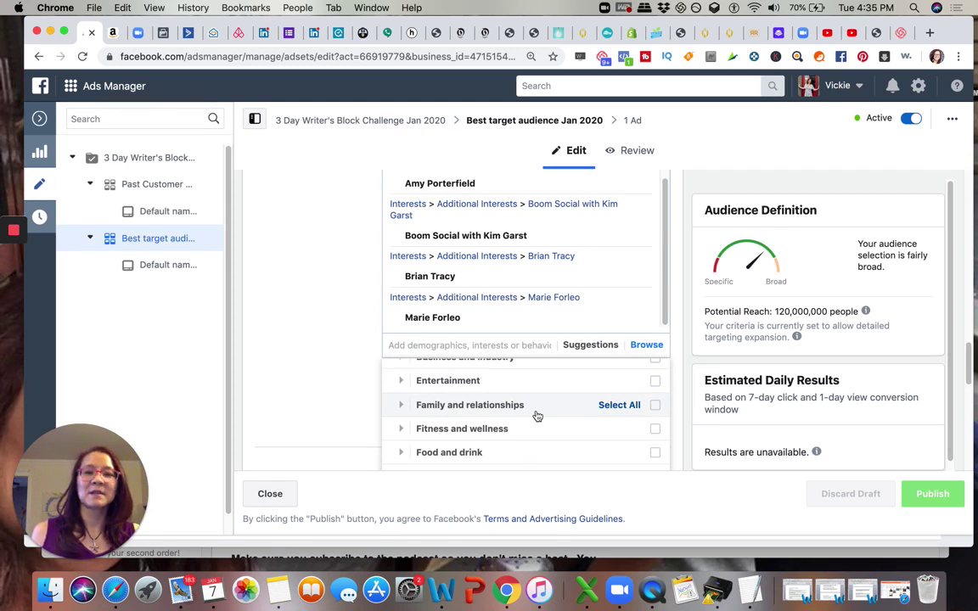
scroll(536, 418, down, 3)
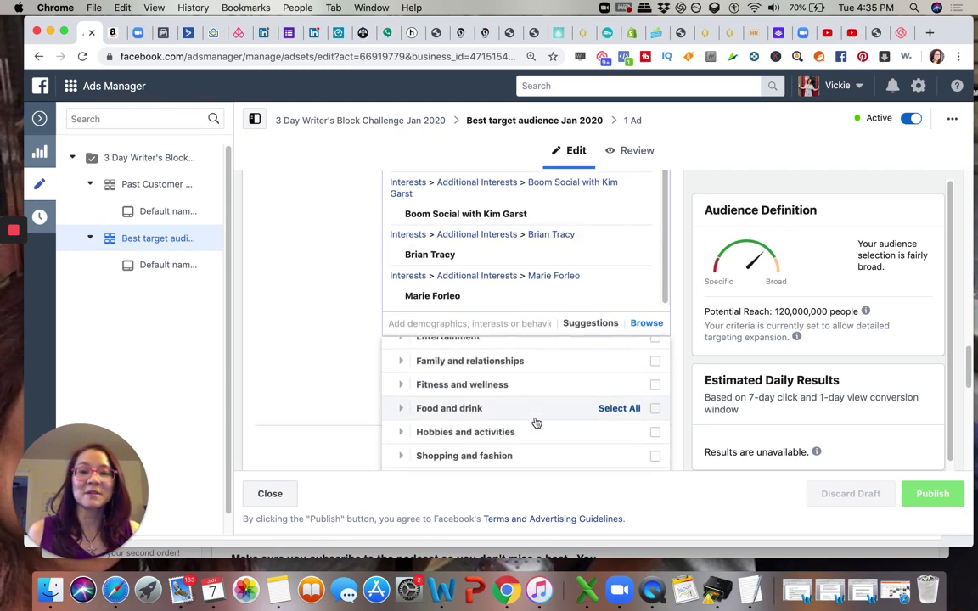
scroll(535, 420, down, 2)
scroll(483, 399, down, 2)
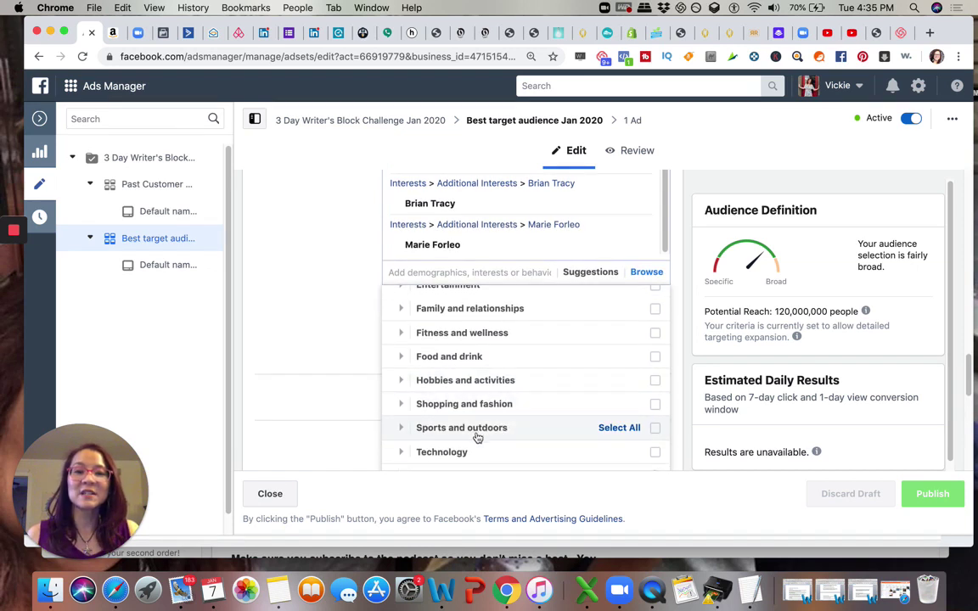
scroll(492, 416, up, 5)
Search the detailed targeting options for "yoga" and for "gina devee", and compare with the interests already included
click(482, 244)
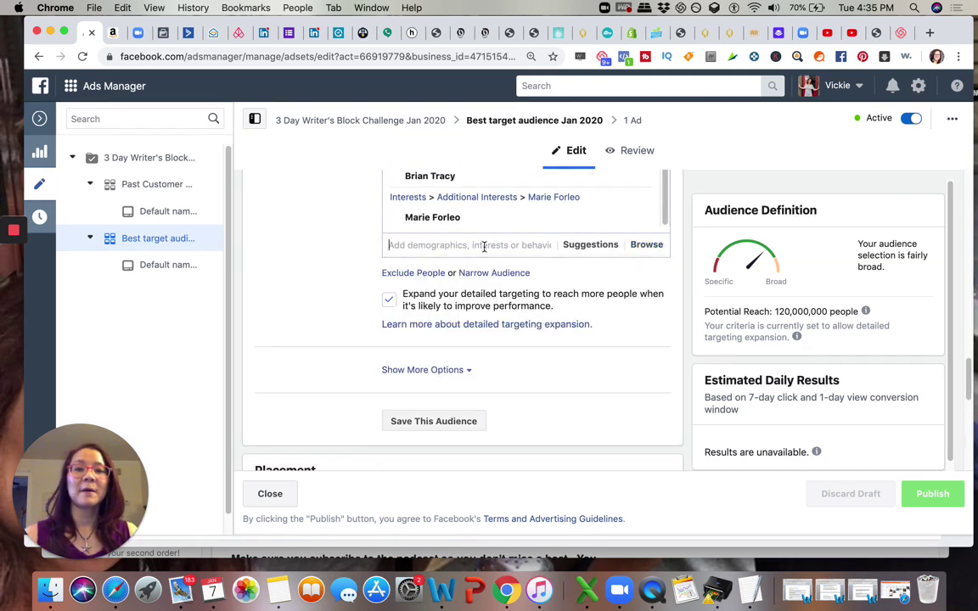
text(yoga)
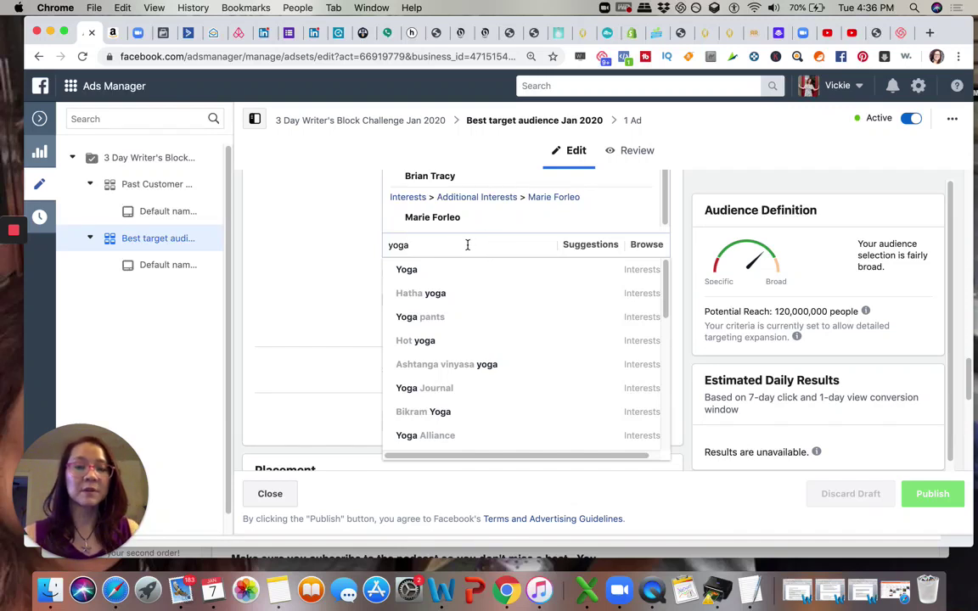
drag(467, 244, 388, 247)
text(g)
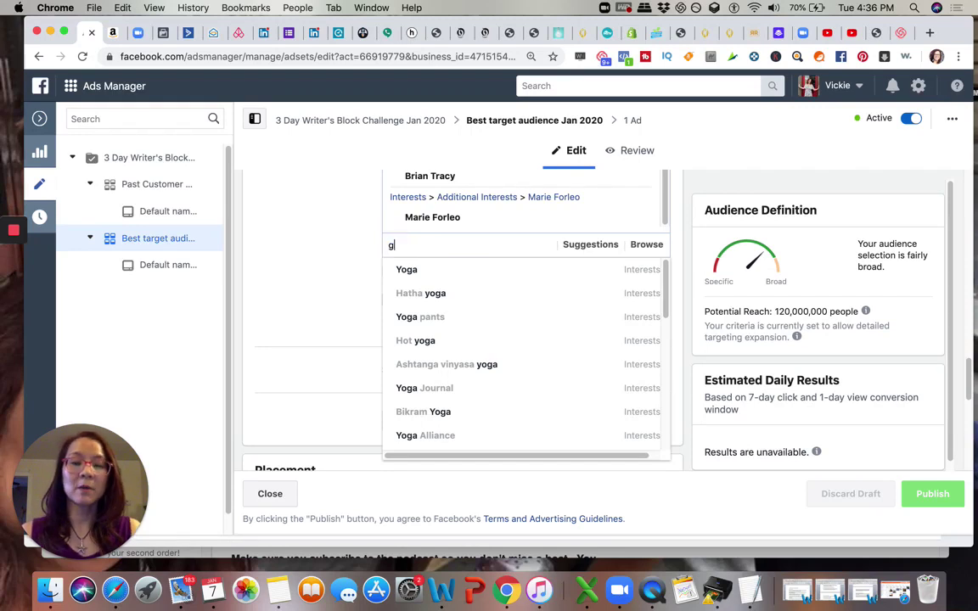
text(ina devee)
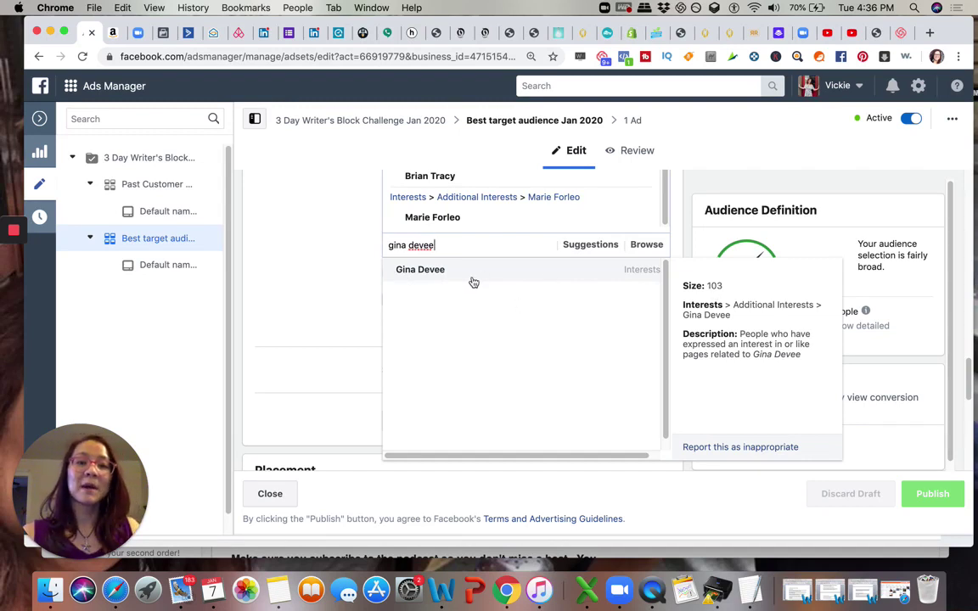
scroll(492, 231, up, 2)
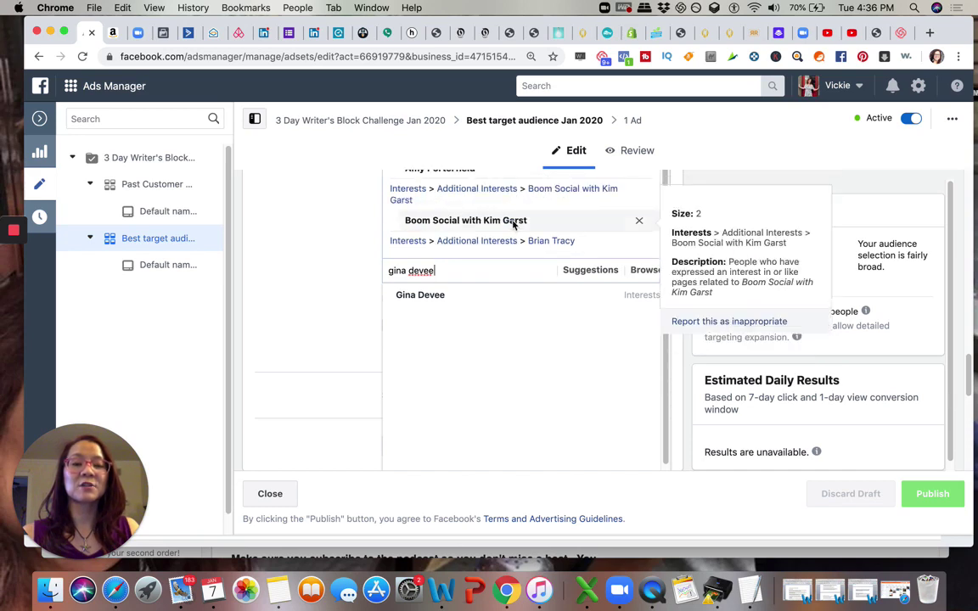
Review the remaining included interests at the end of the detailed targeting list and clear the interest search
scroll(497, 236, down, 2)
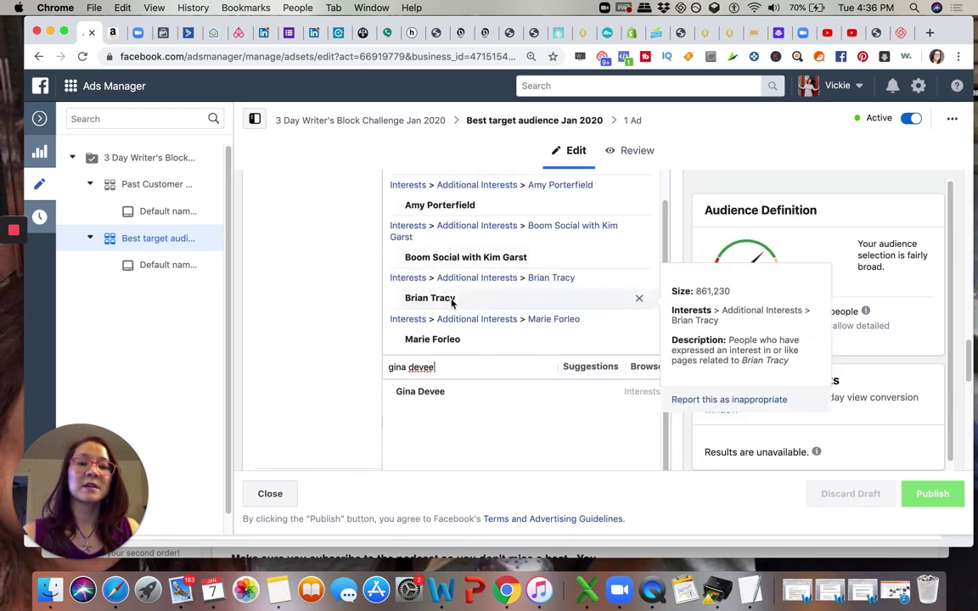
scroll(447, 299, down, 1)
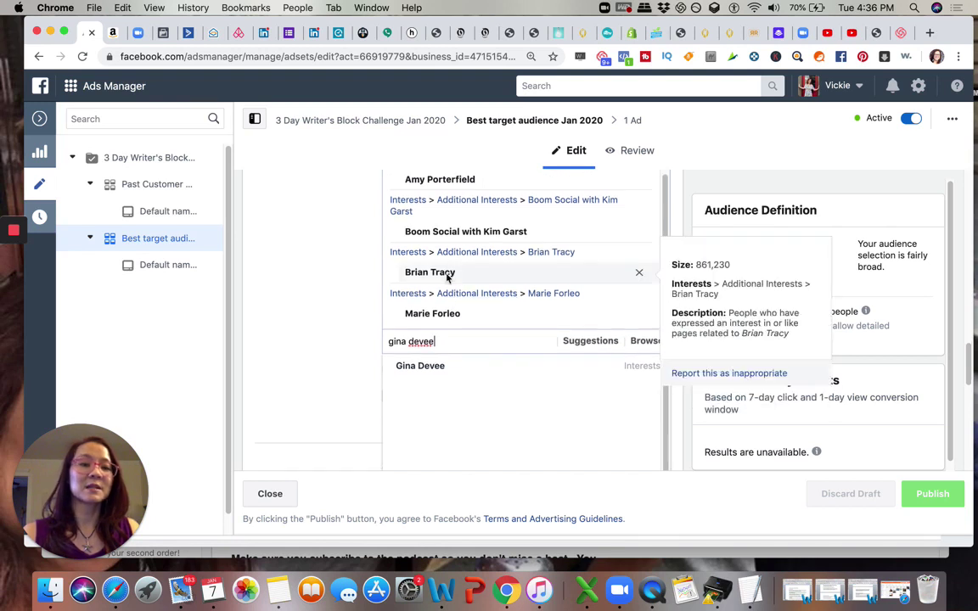
mouse_move(447, 313)
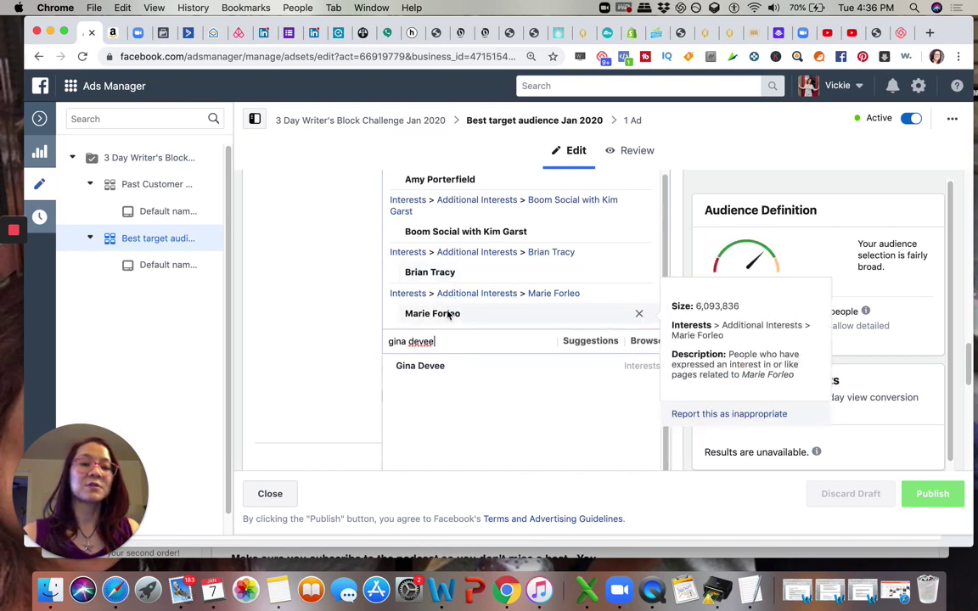
scroll(458, 301, down, 1)
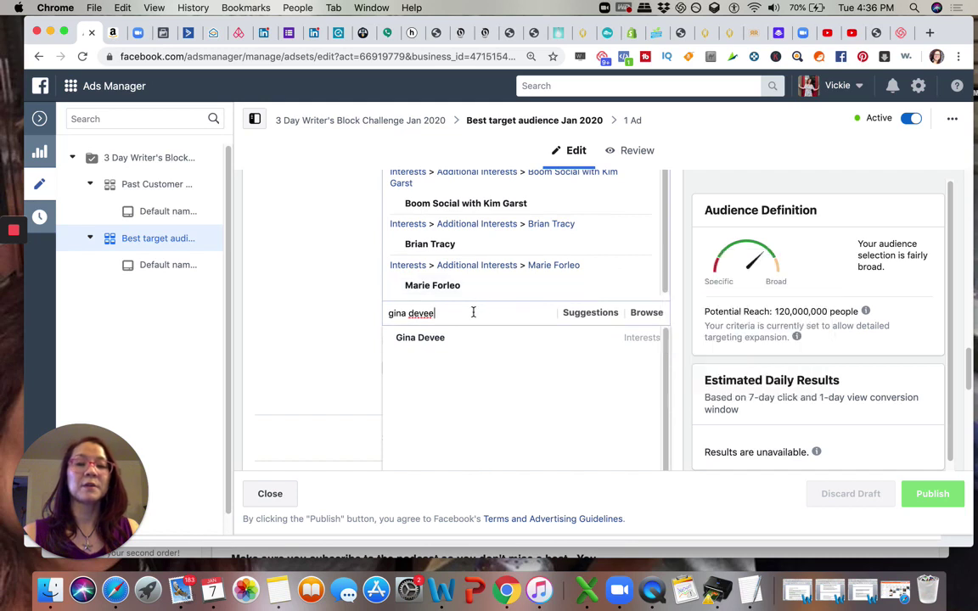
key(BackSpace)
key(BackSpace)
key(BackSpace)
key(BackSpace)
key(BackSpace)
key(BackSpace)
key(BackSpace)
key(BackSpace)
key(BackSpace)
key(BackSpace)
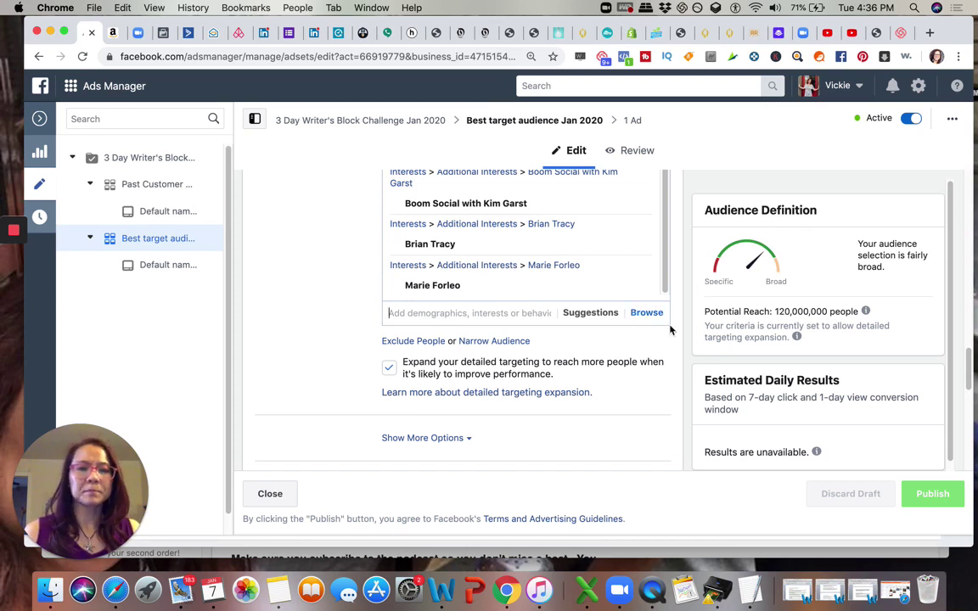
Review the ad set's targeting expansion, Placement and Optimization & Delivery settings, and return to the ad set name
scroll(671, 332, down, 3)
scroll(671, 332, down, 2)
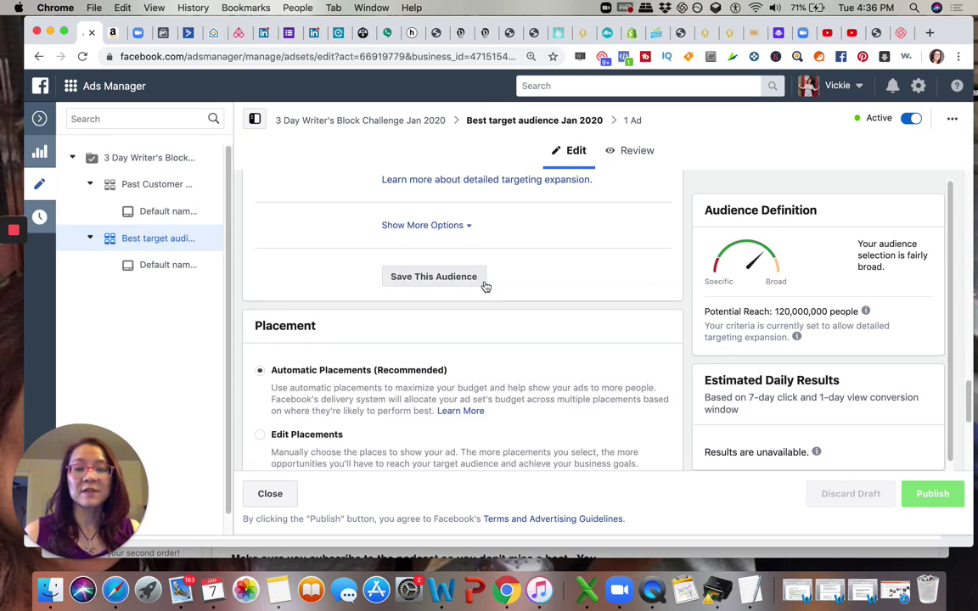
scroll(611, 289, down, 3)
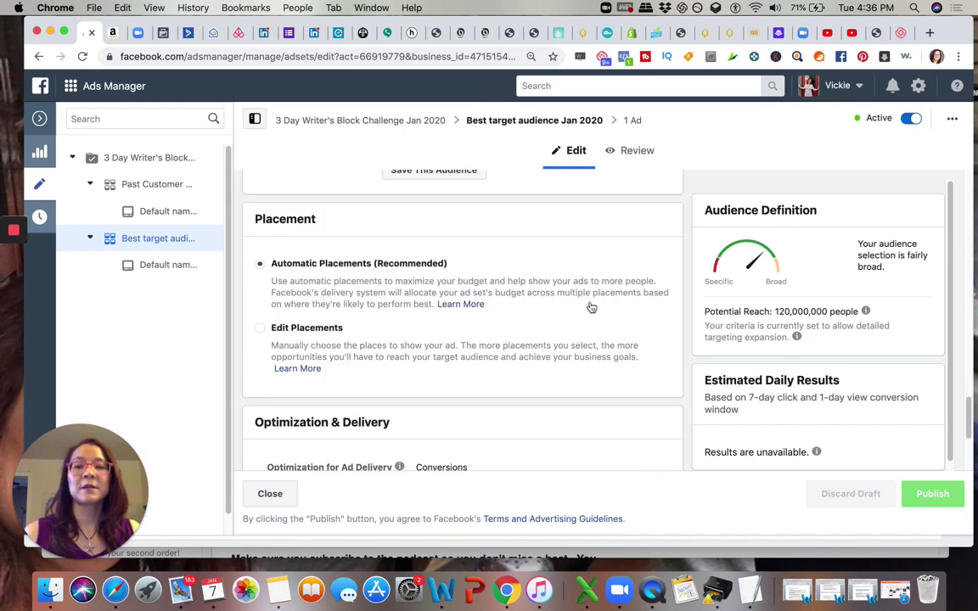
scroll(594, 307, down, 3)
scroll(601, 307, down, 2)
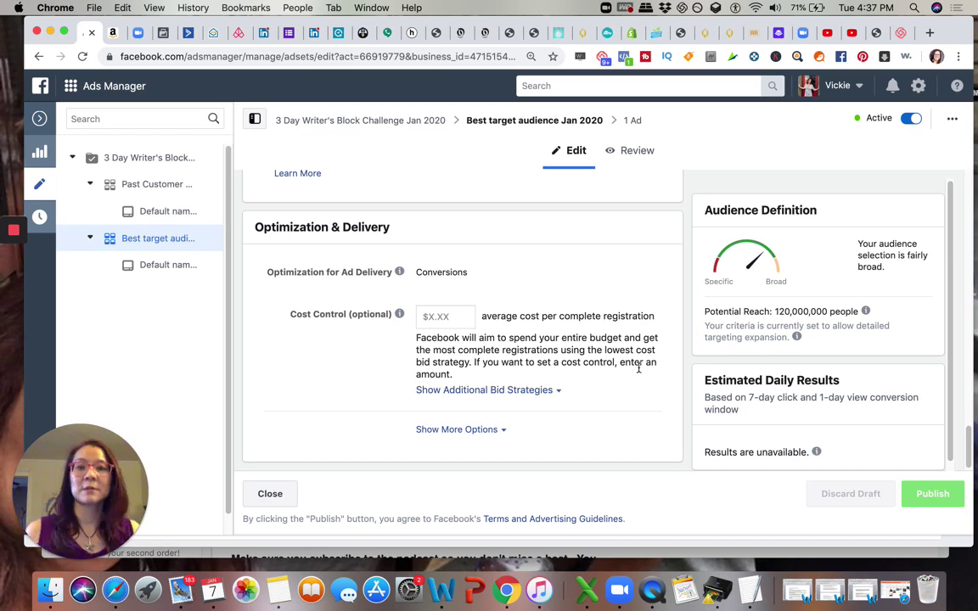
scroll(622, 331, up, 10)
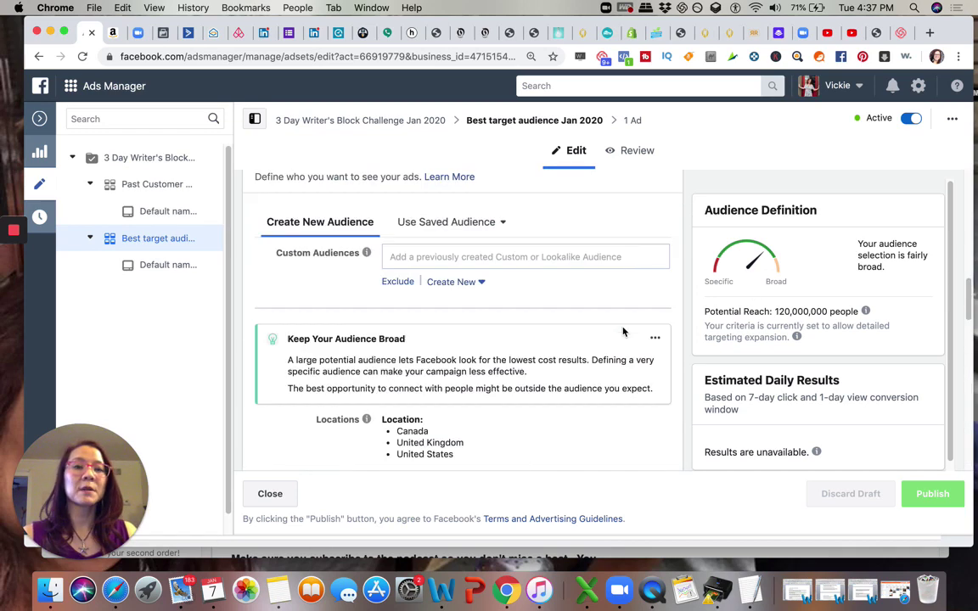
scroll(622, 332, up, 10)
Open the writer's block challenge landing page through the short link bit.ly/topofindustry
click(464, 57)
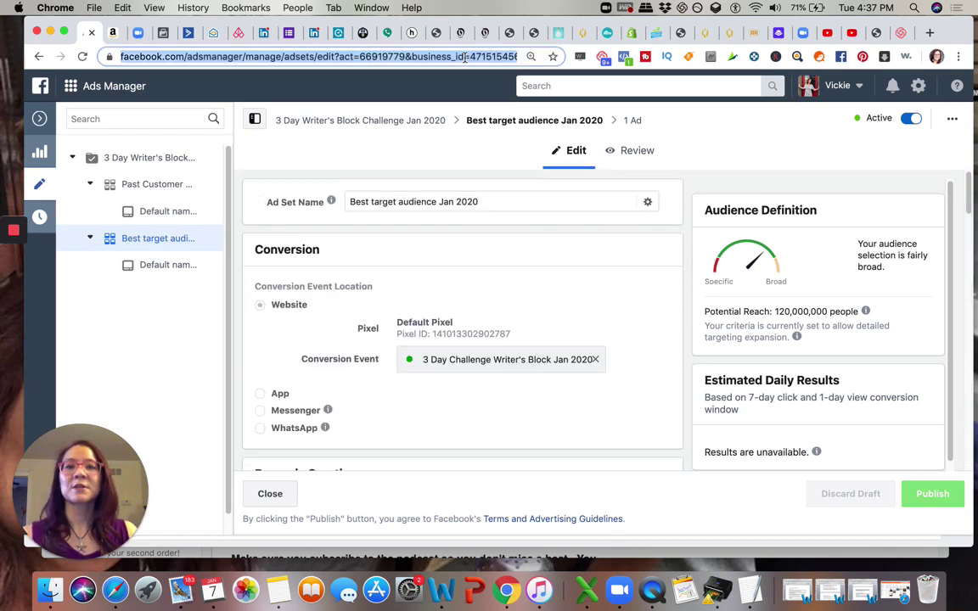
text(bit.ly/)
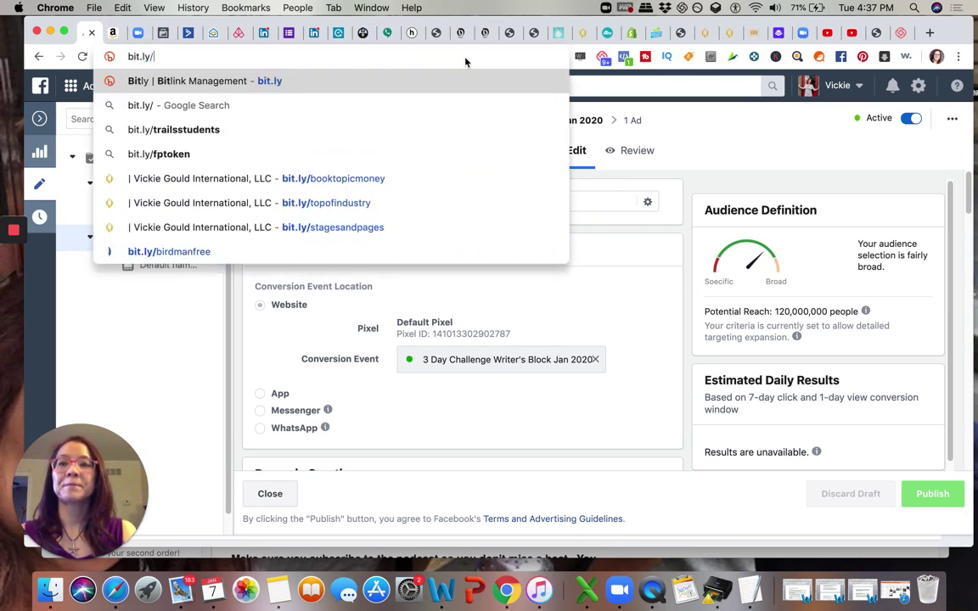
text(topo)
key(Return)
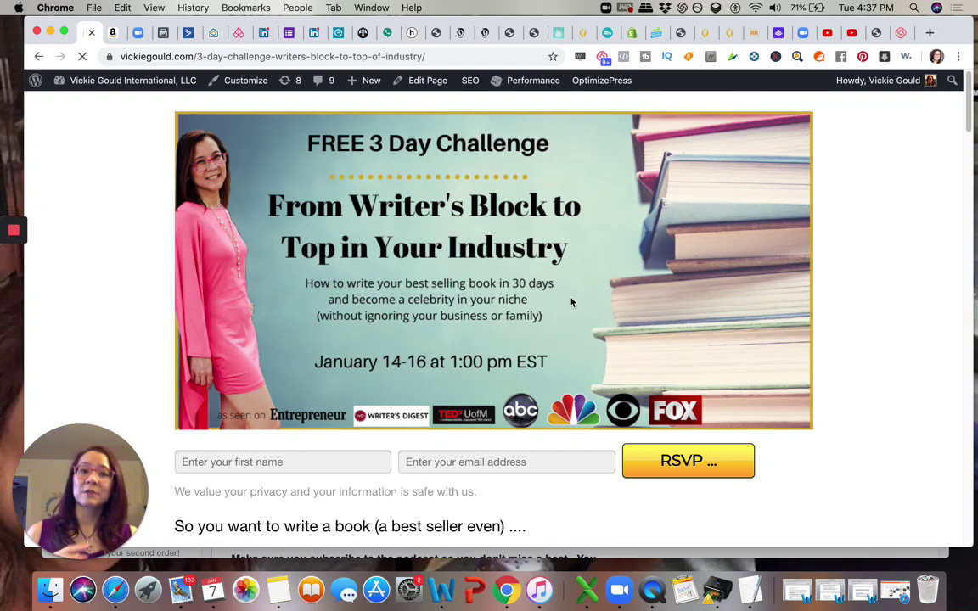
Review the challenge landing page's sales copy, event date, testimonials and RSVP forms, including the first name field
scroll(550, 279, down, 5)
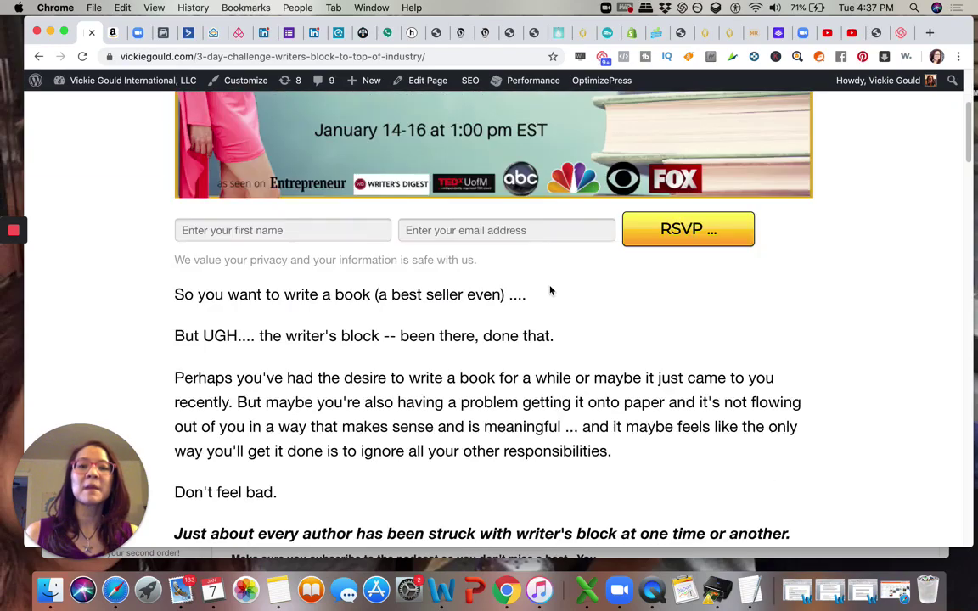
scroll(466, 365, down, 15)
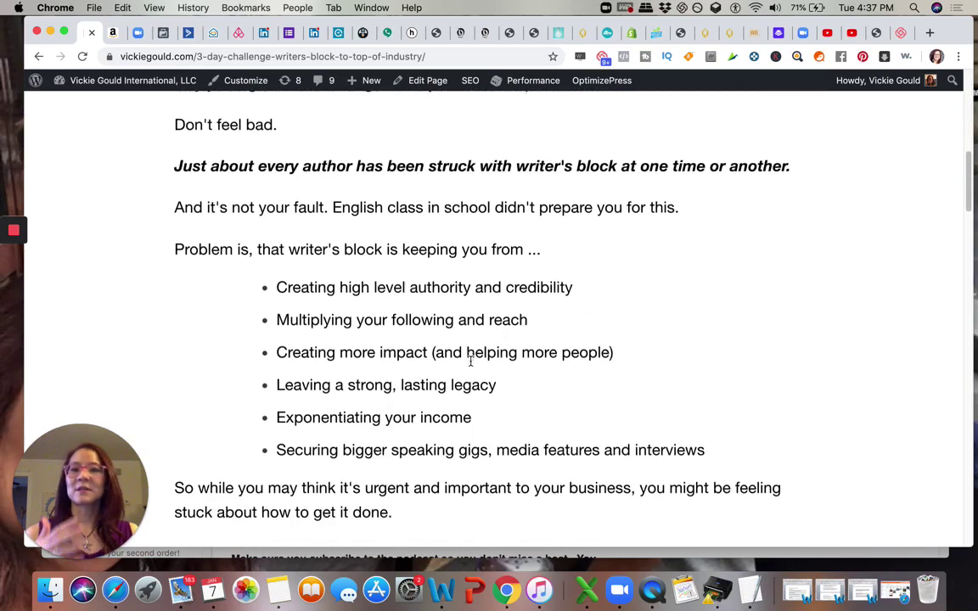
scroll(497, 348, down, 7)
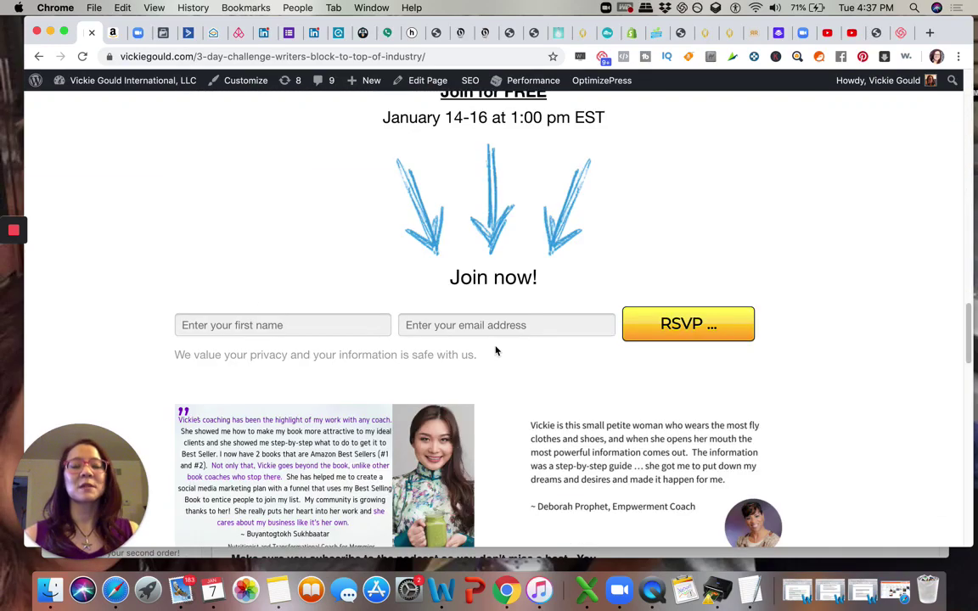
scroll(496, 349, up, 18)
scroll(494, 357, up, 10)
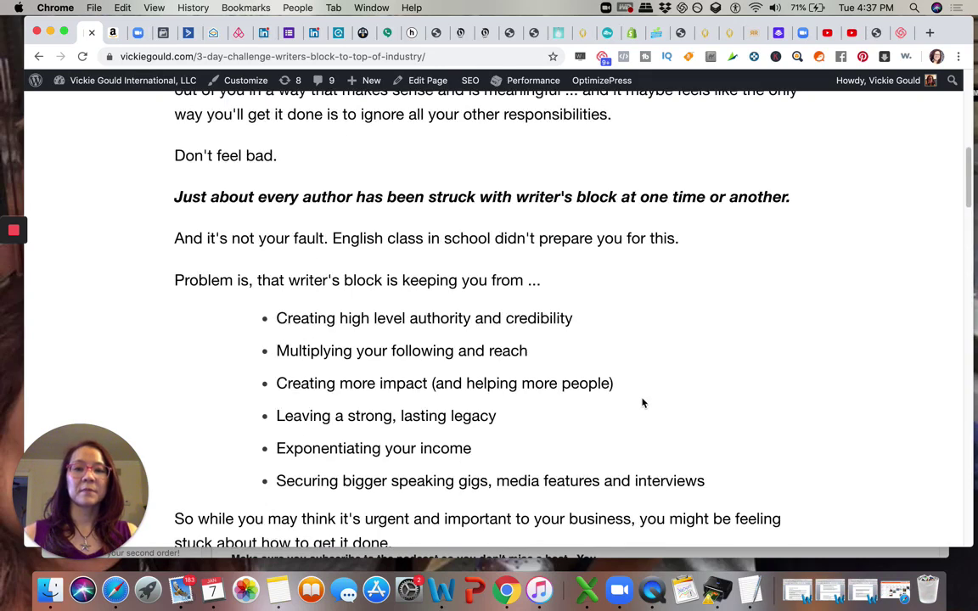
scroll(645, 395, down, 15)
scroll(639, 257, down, 4)
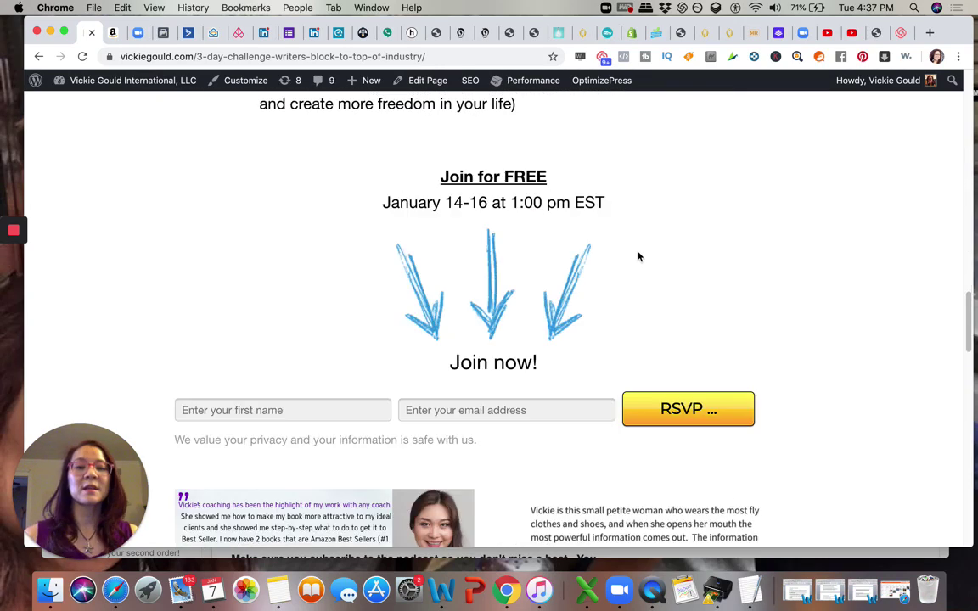
scroll(634, 259, up, 10)
scroll(634, 259, up, 10)
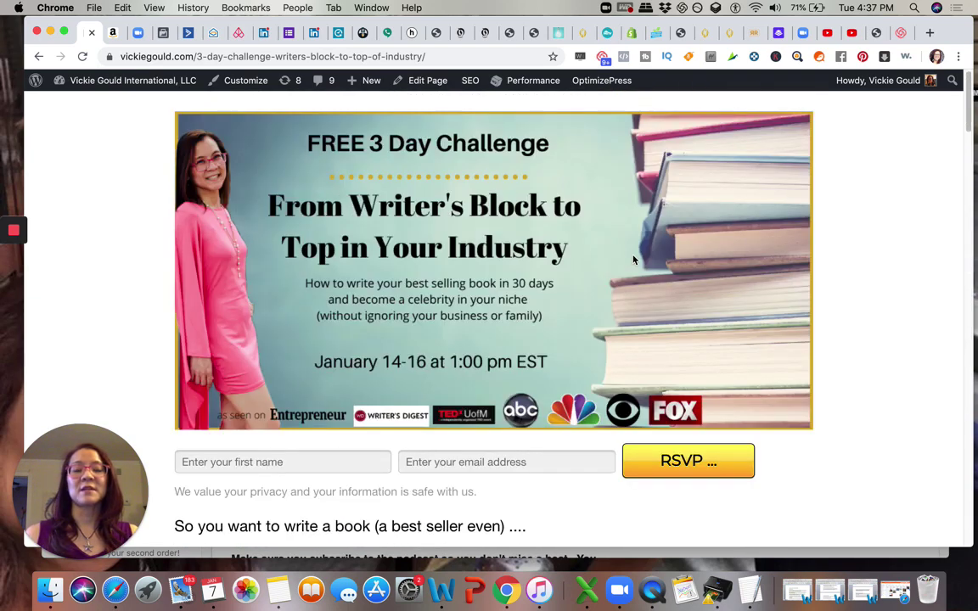
click(320, 462)
click(852, 345)
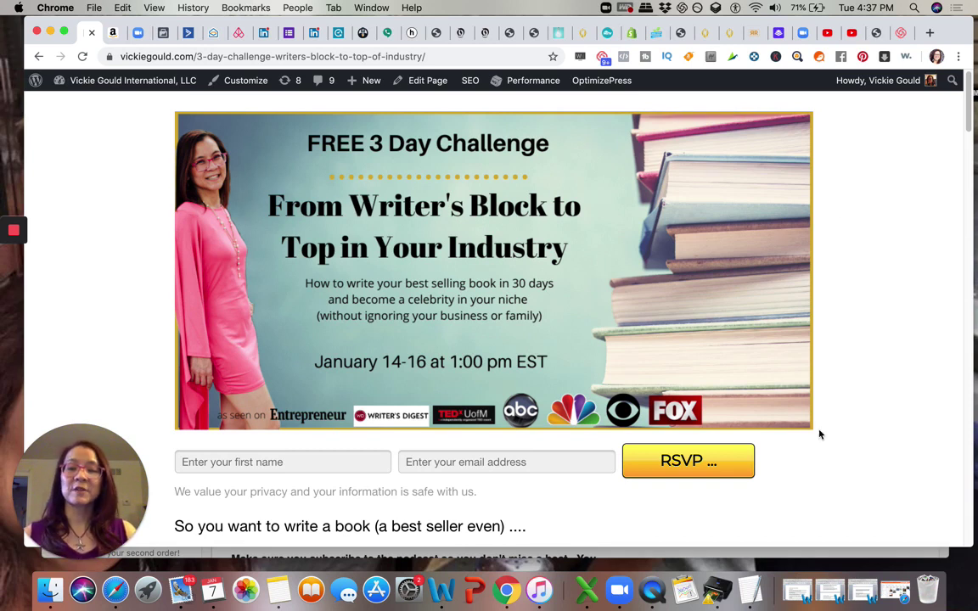
click(36, 57)
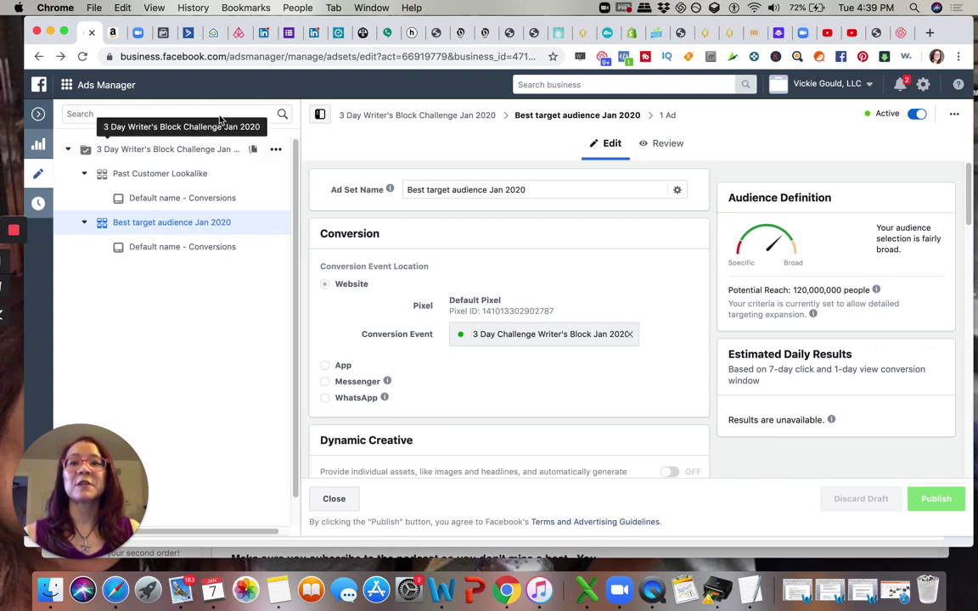
click(269, 56)
text(www.face)
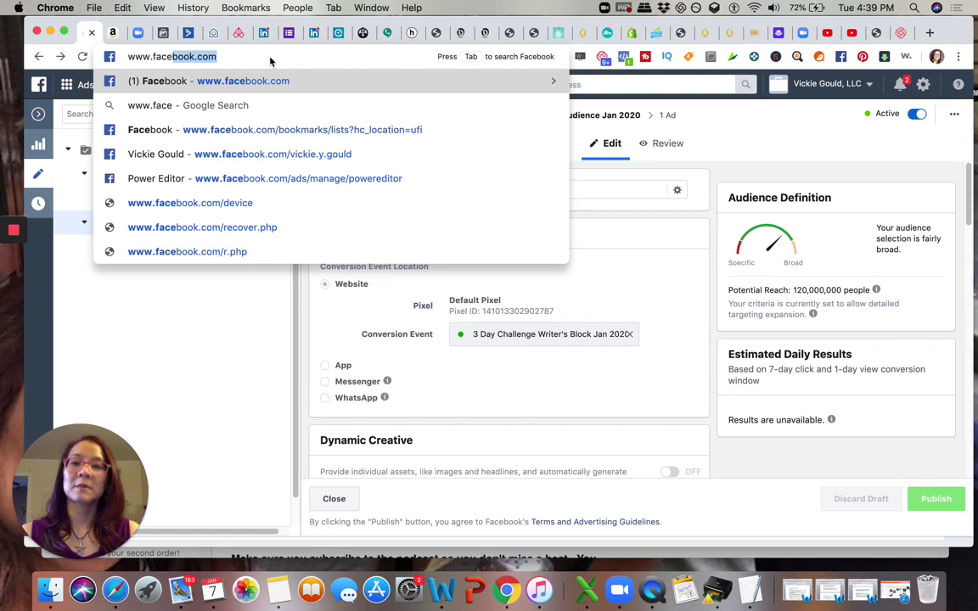
text(book.com/lib)
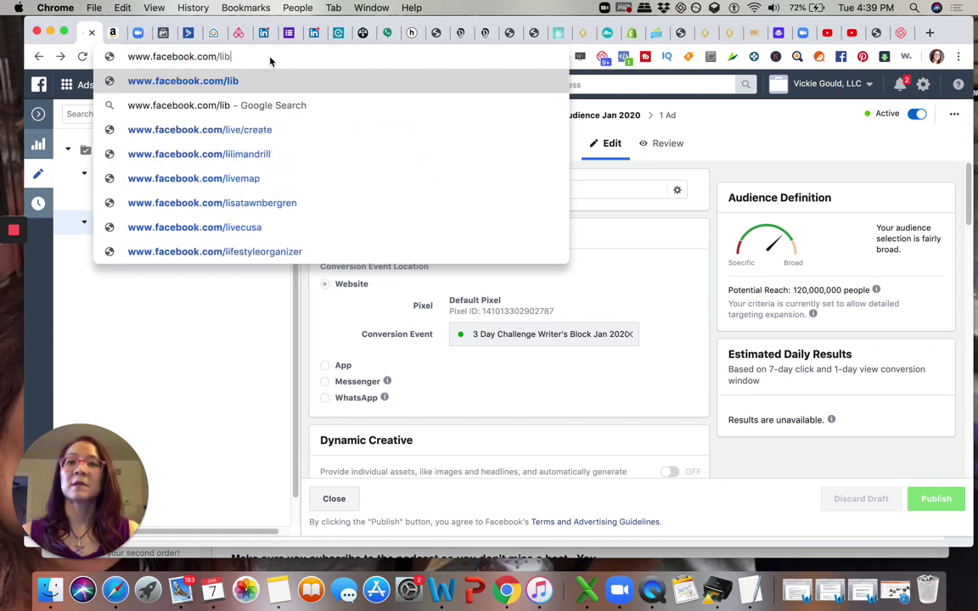
text(rar)
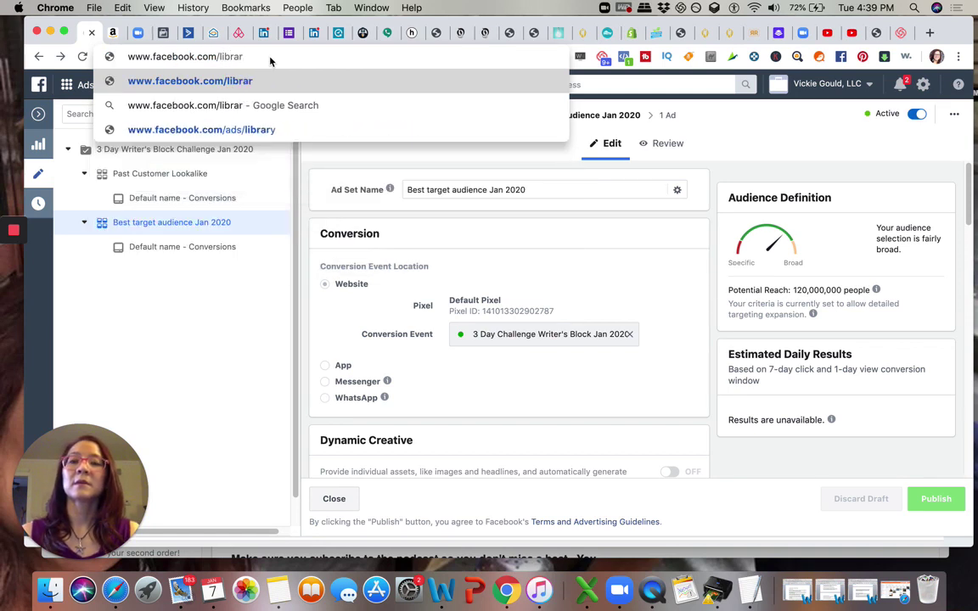
key(BackSpace)
key(BackSpace)
key(BackSpace)
key(BackSpace)
key(BackSpace)
key(BackSpace)
text(ads)
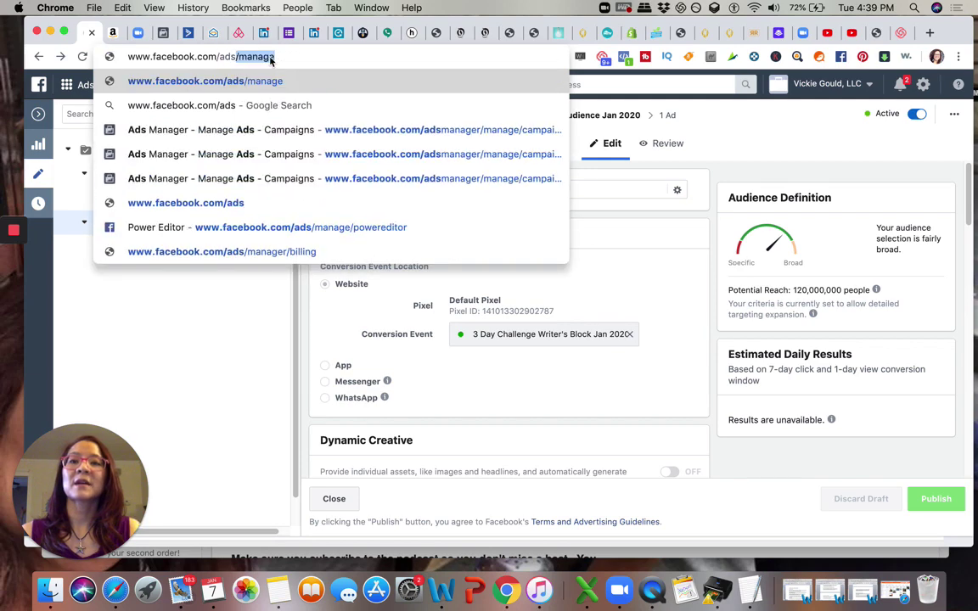
text(/library)
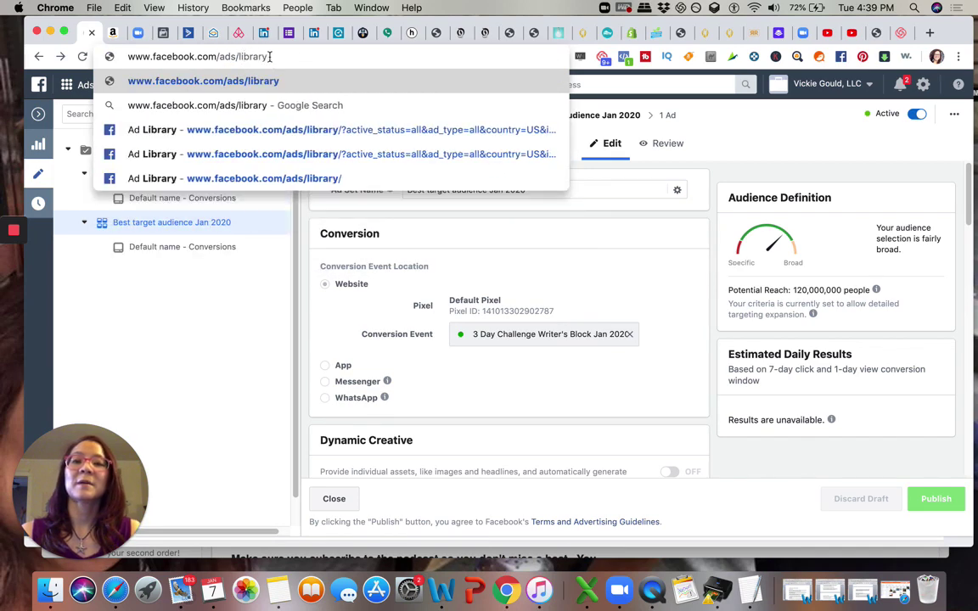
key(Return)
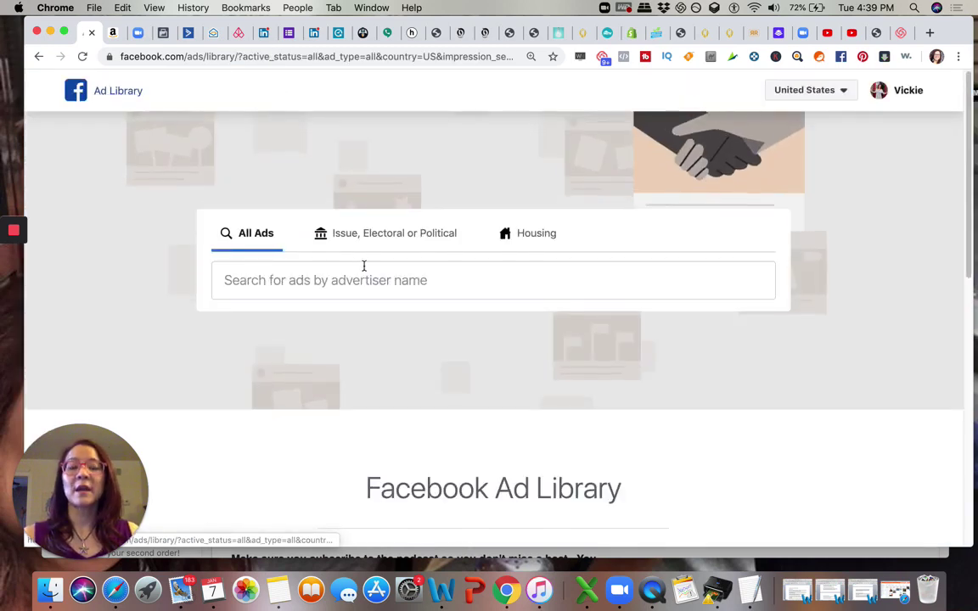
Look over the Ad Library start page and show the ads of the recently searched entrepreneur advertiser
scroll(459, 293, down, 7)
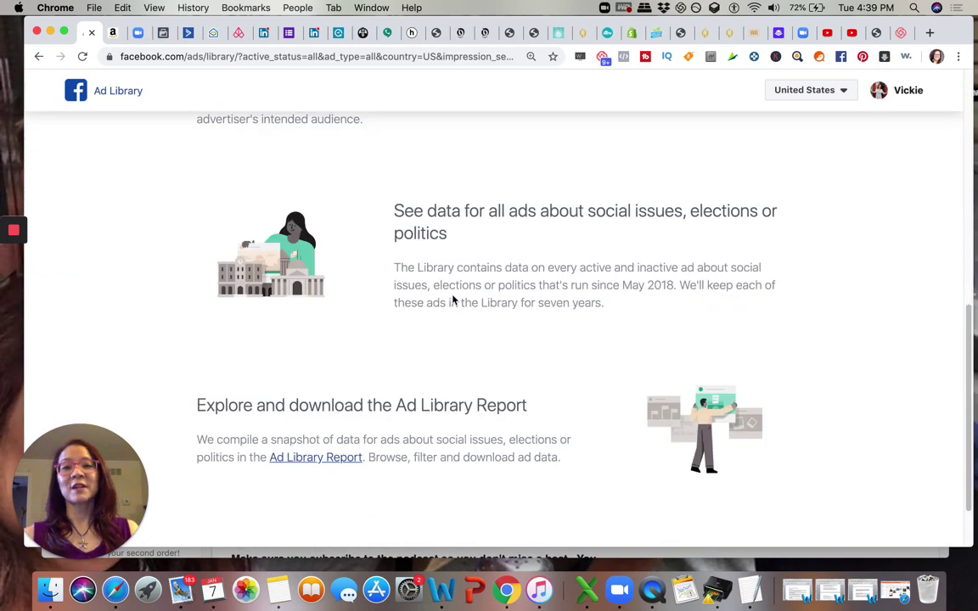
scroll(452, 302, up, 7)
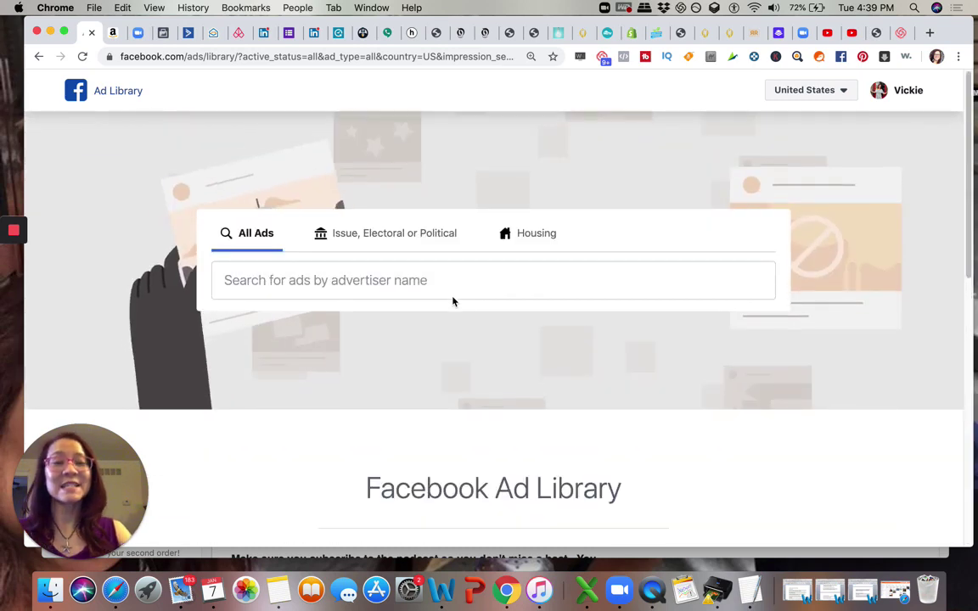
click(440, 285)
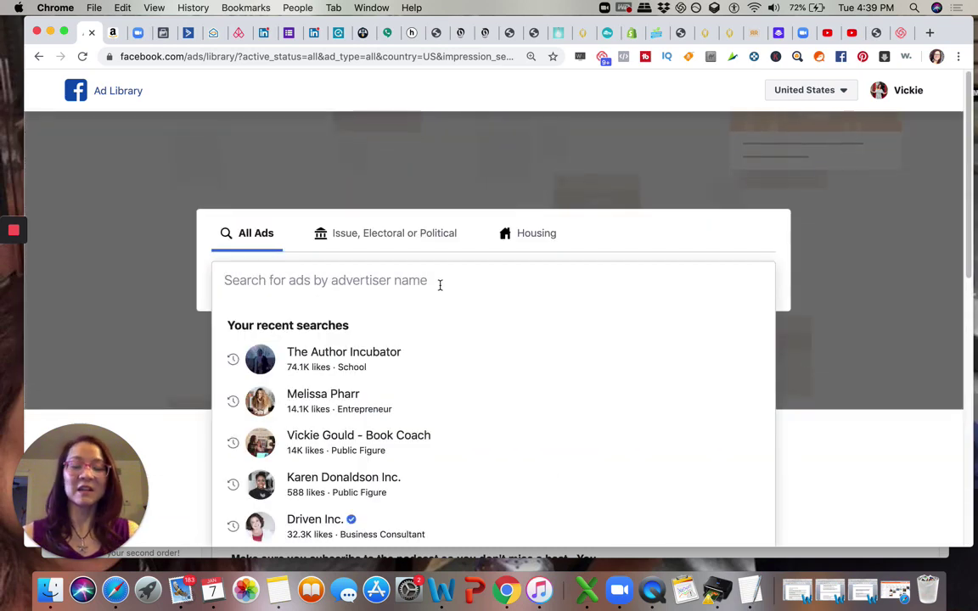
click(375, 404)
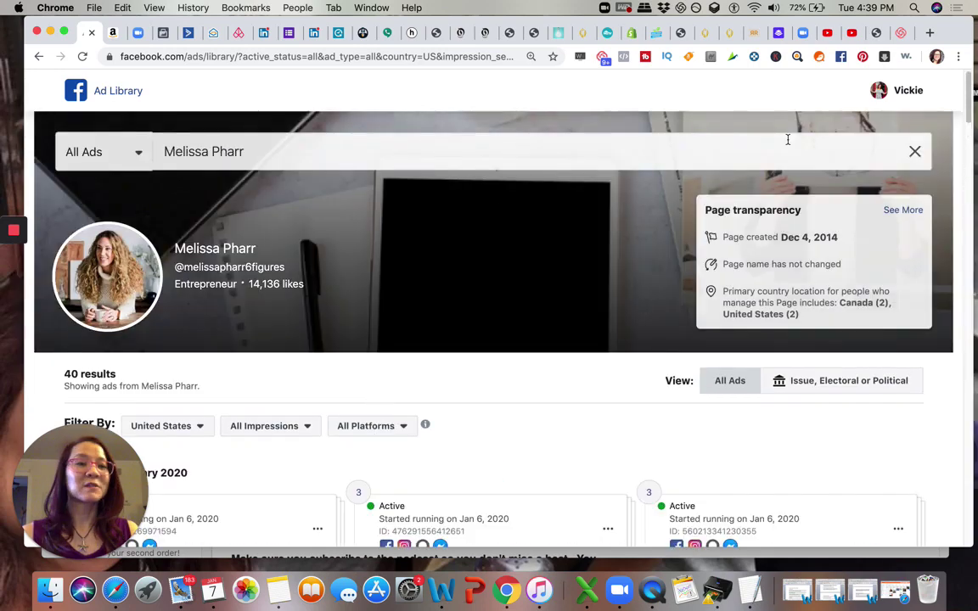
Examine the entrepreneur's active ads from January 2020 back to September 2019, comparing their copy, images and headlines
scroll(563, 157, down, 10)
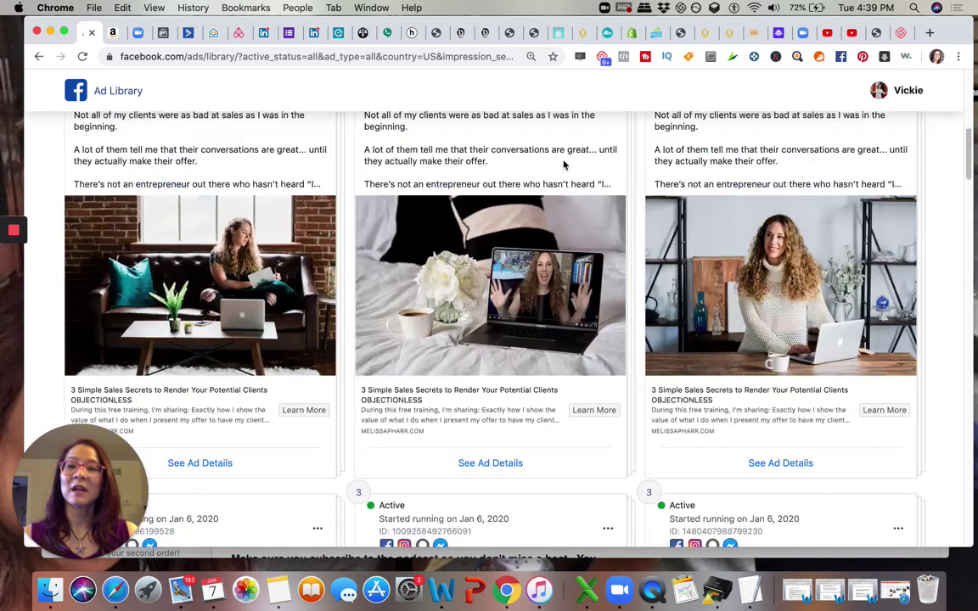
scroll(561, 182, down, 15)
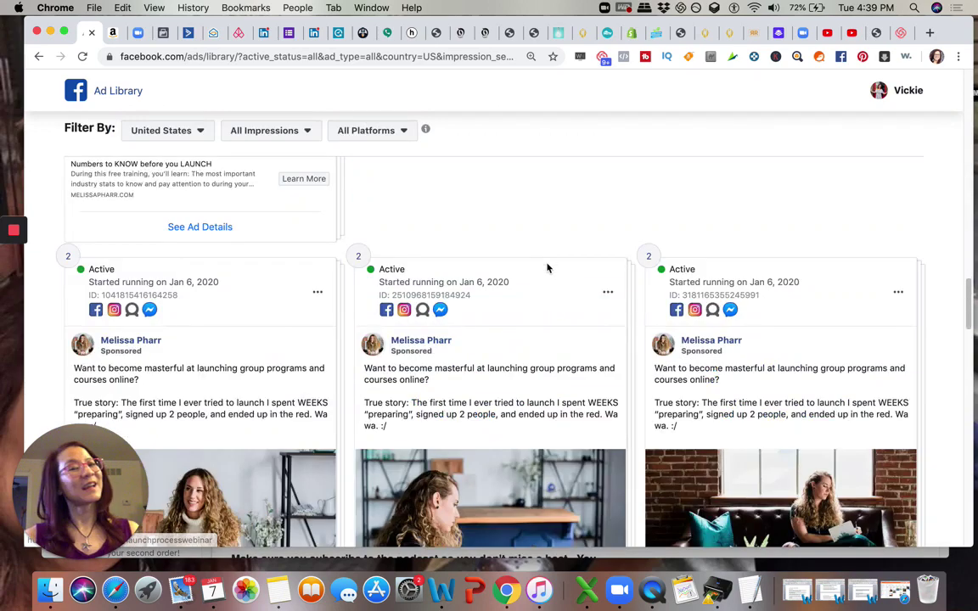
scroll(549, 267, down, 3)
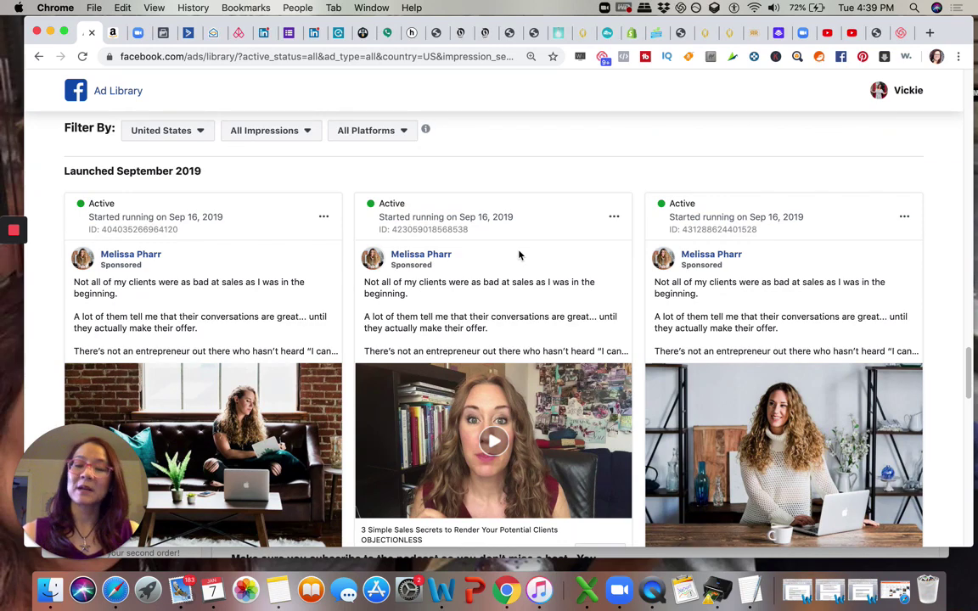
scroll(520, 255, up, 10)
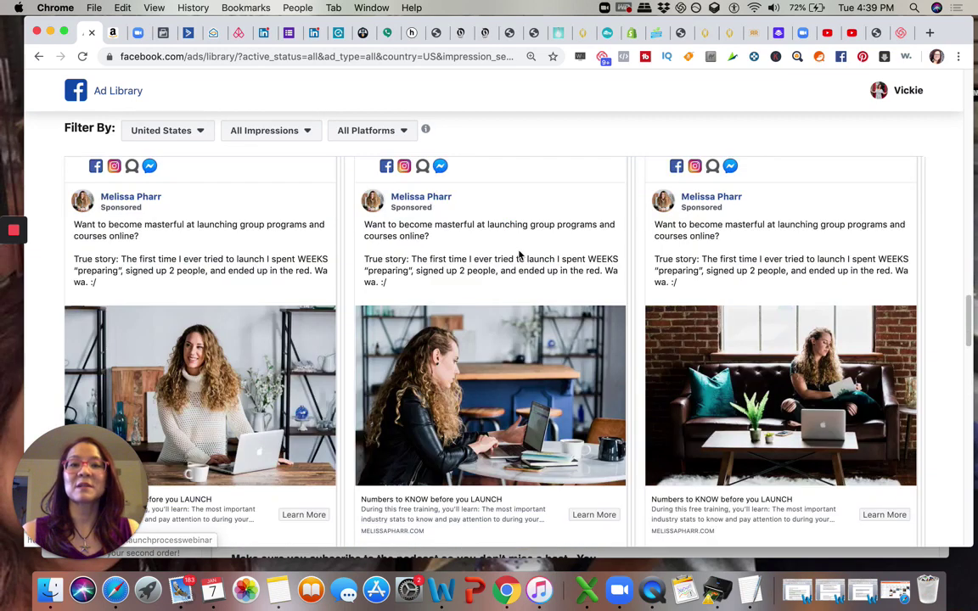
scroll(519, 255, up, 5)
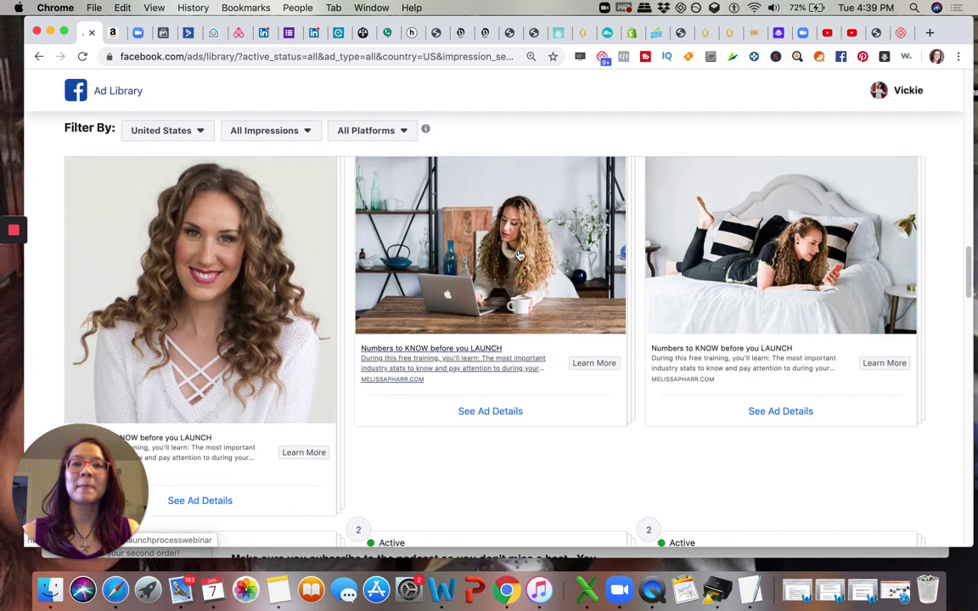